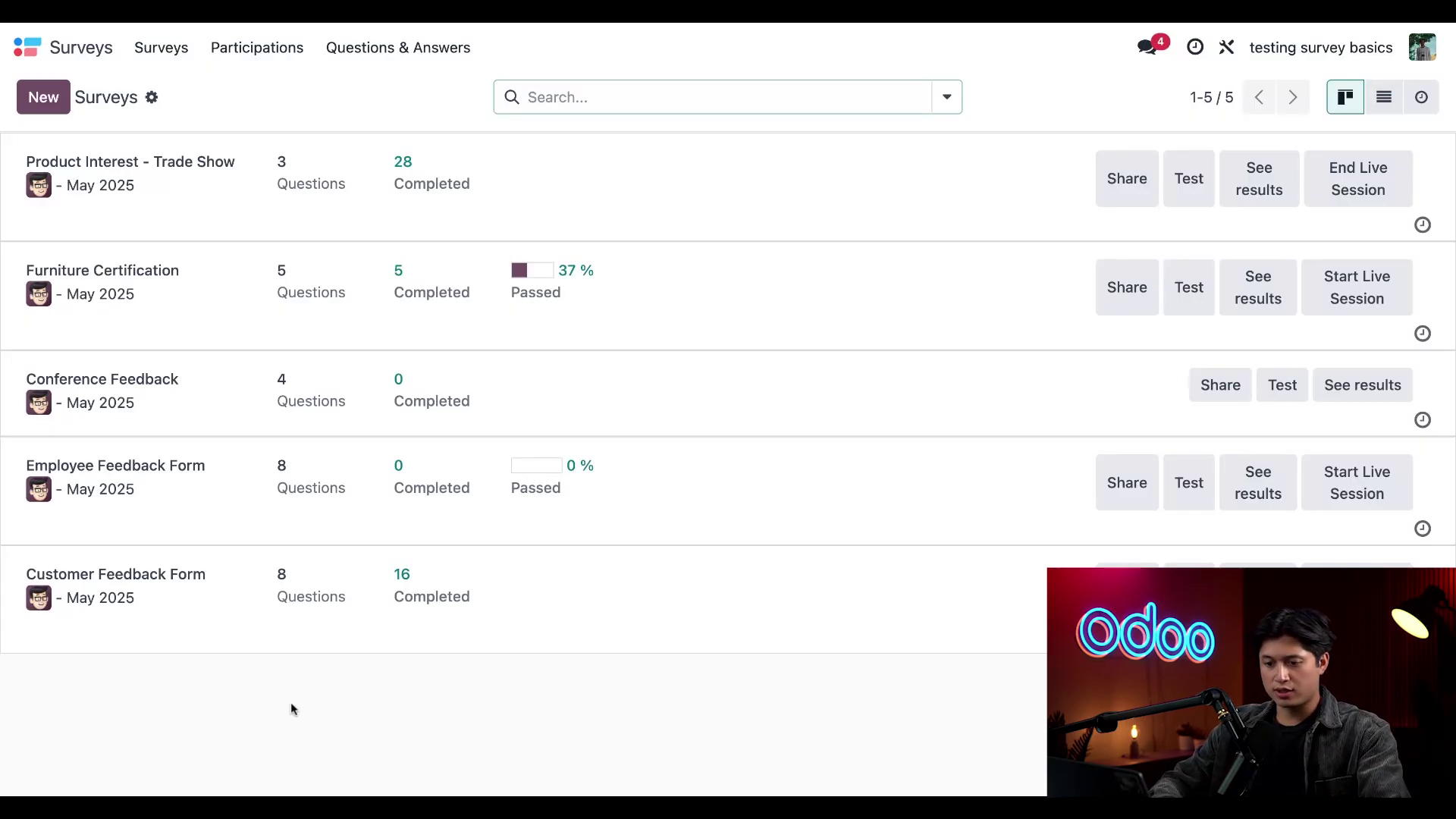
# - Open the Customer Feedback Form survey and scroll its Questions list to show all eight questions
pyautogui.click(191, 597)
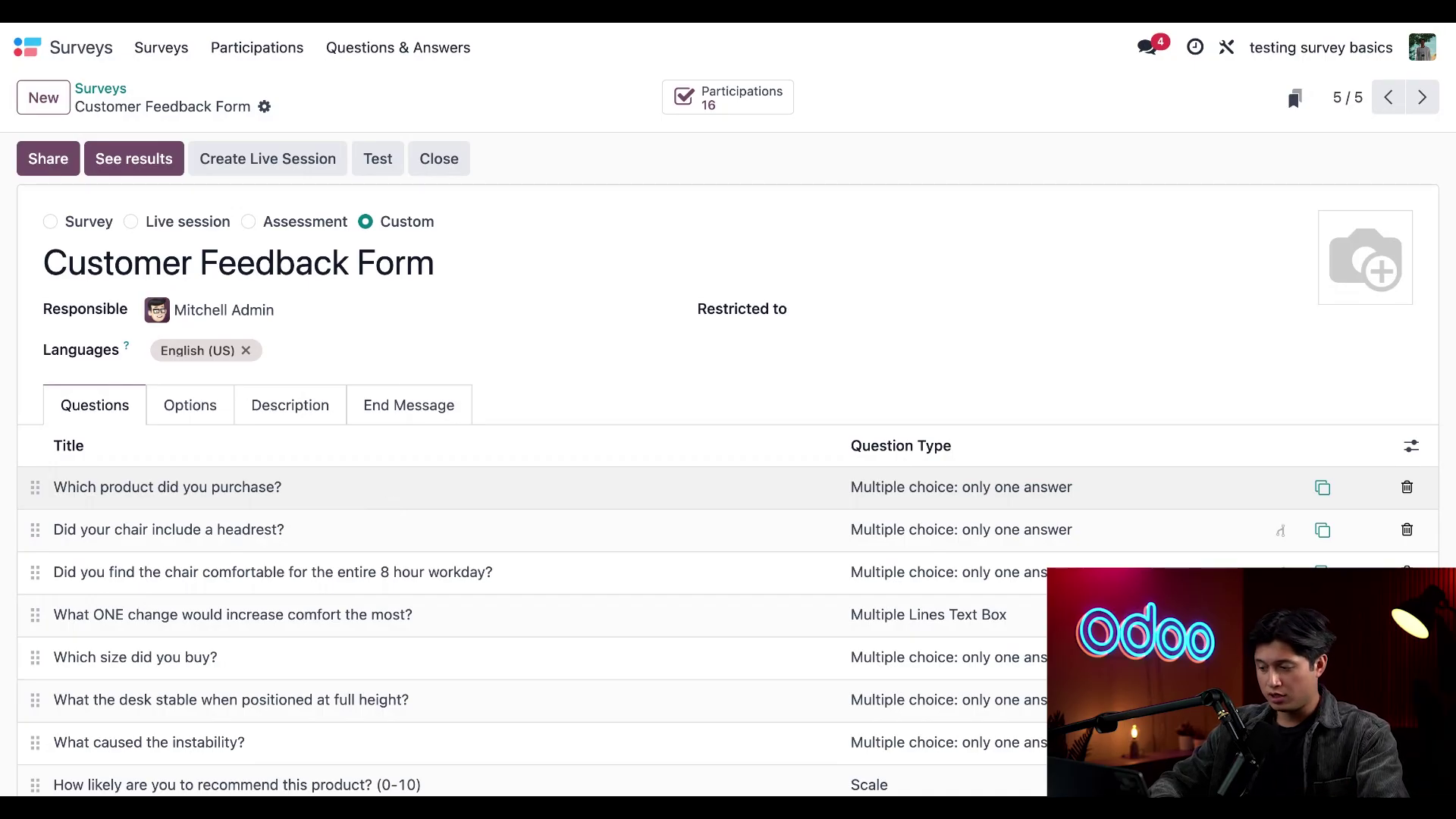
pyautogui.scroll(-2, 1295, 429)
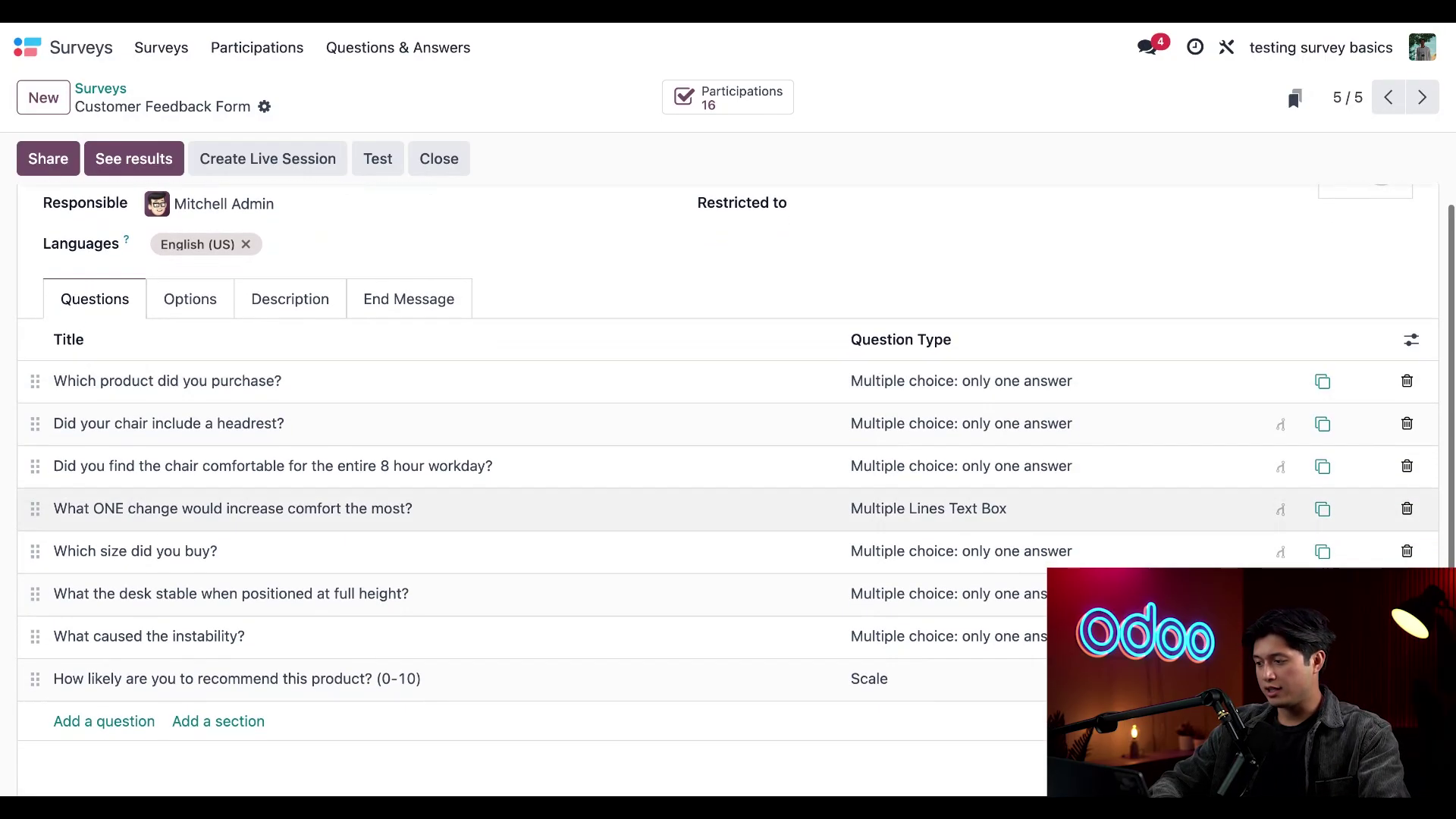
pyautogui.moveTo(1282, 429)
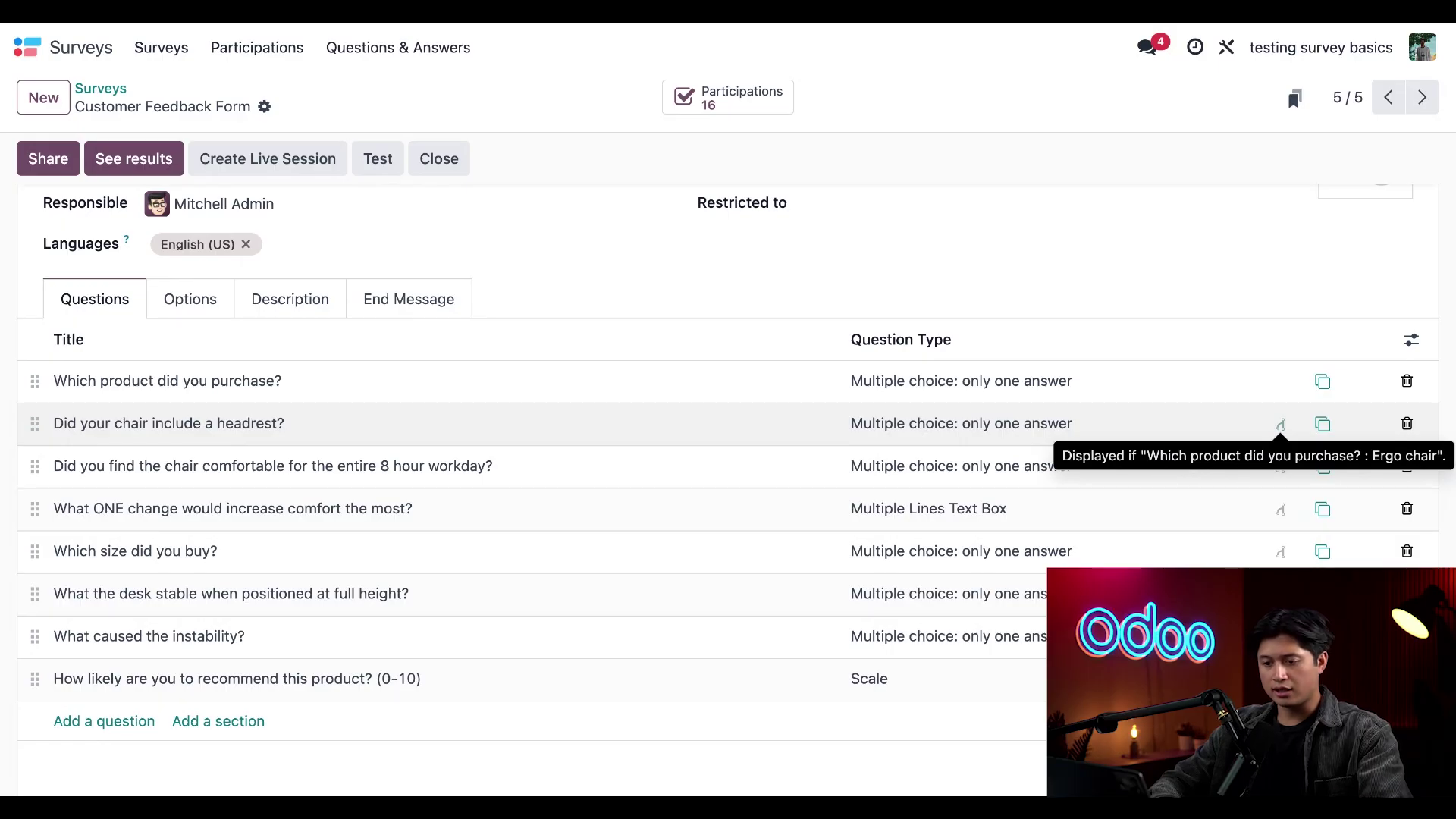
pyautogui.click(313, 433)
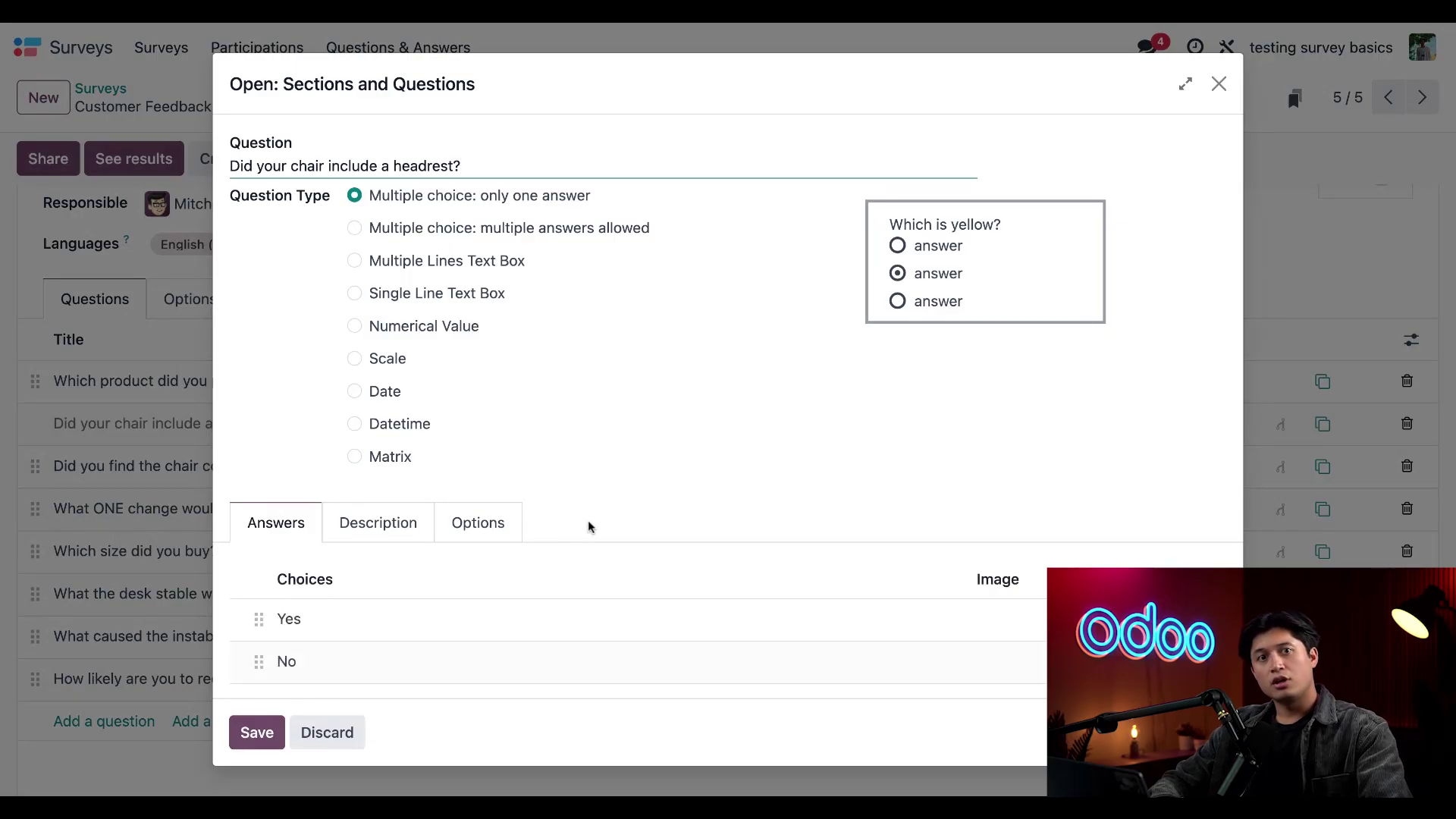
pyautogui.click(478, 523)
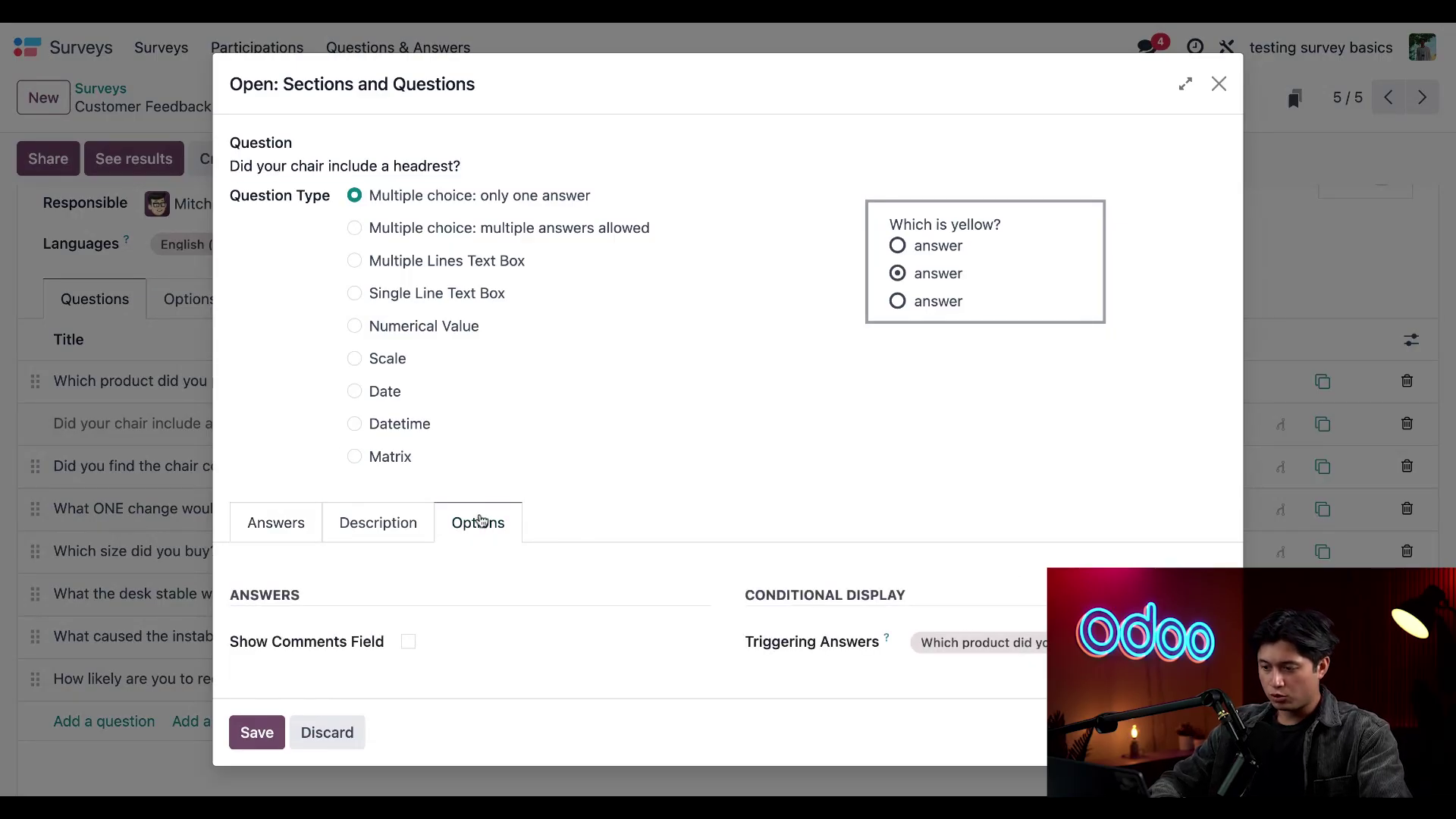
pyautogui.scroll(-2, 713, 533)
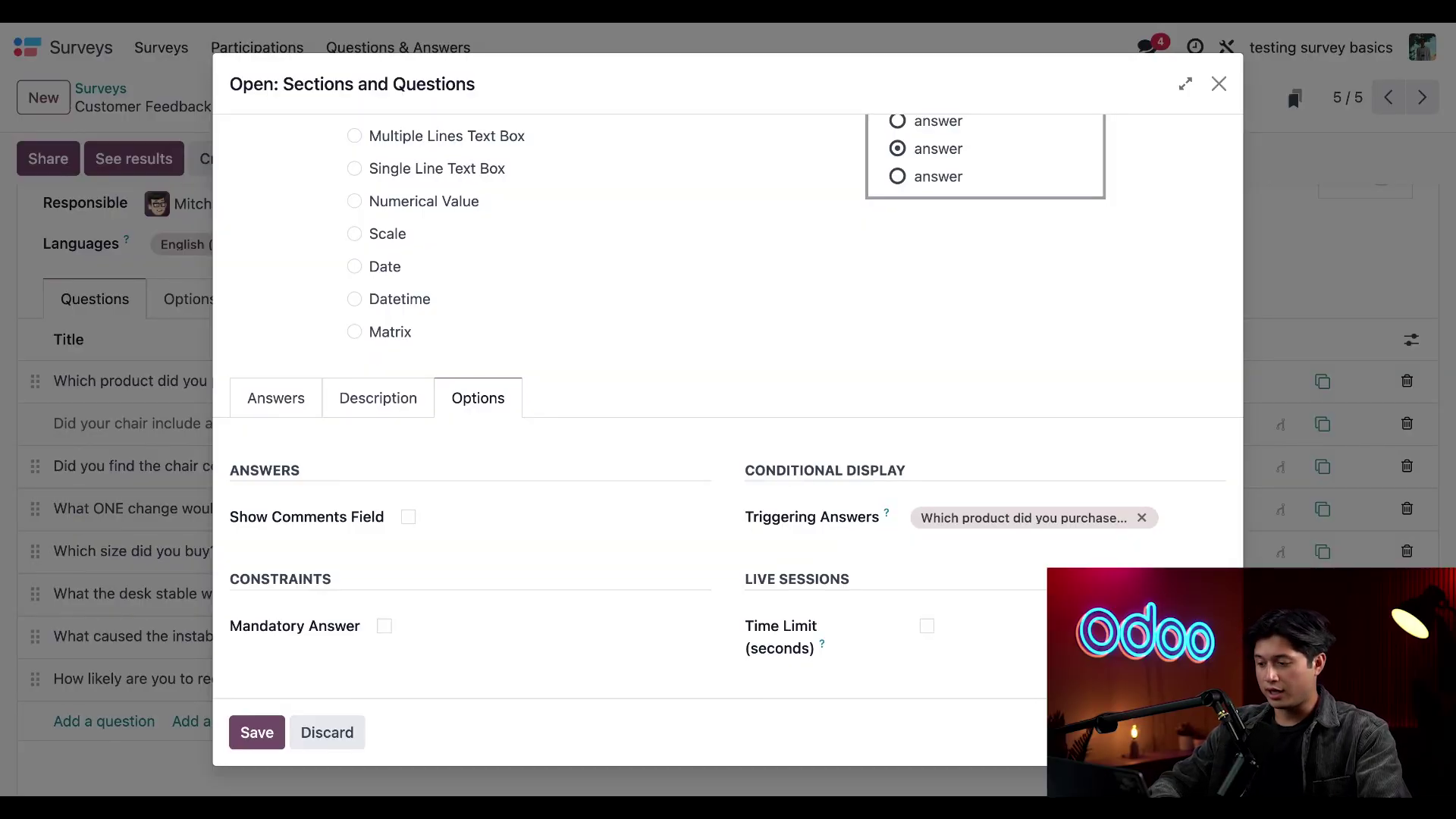
pyautogui.click(1181, 516)
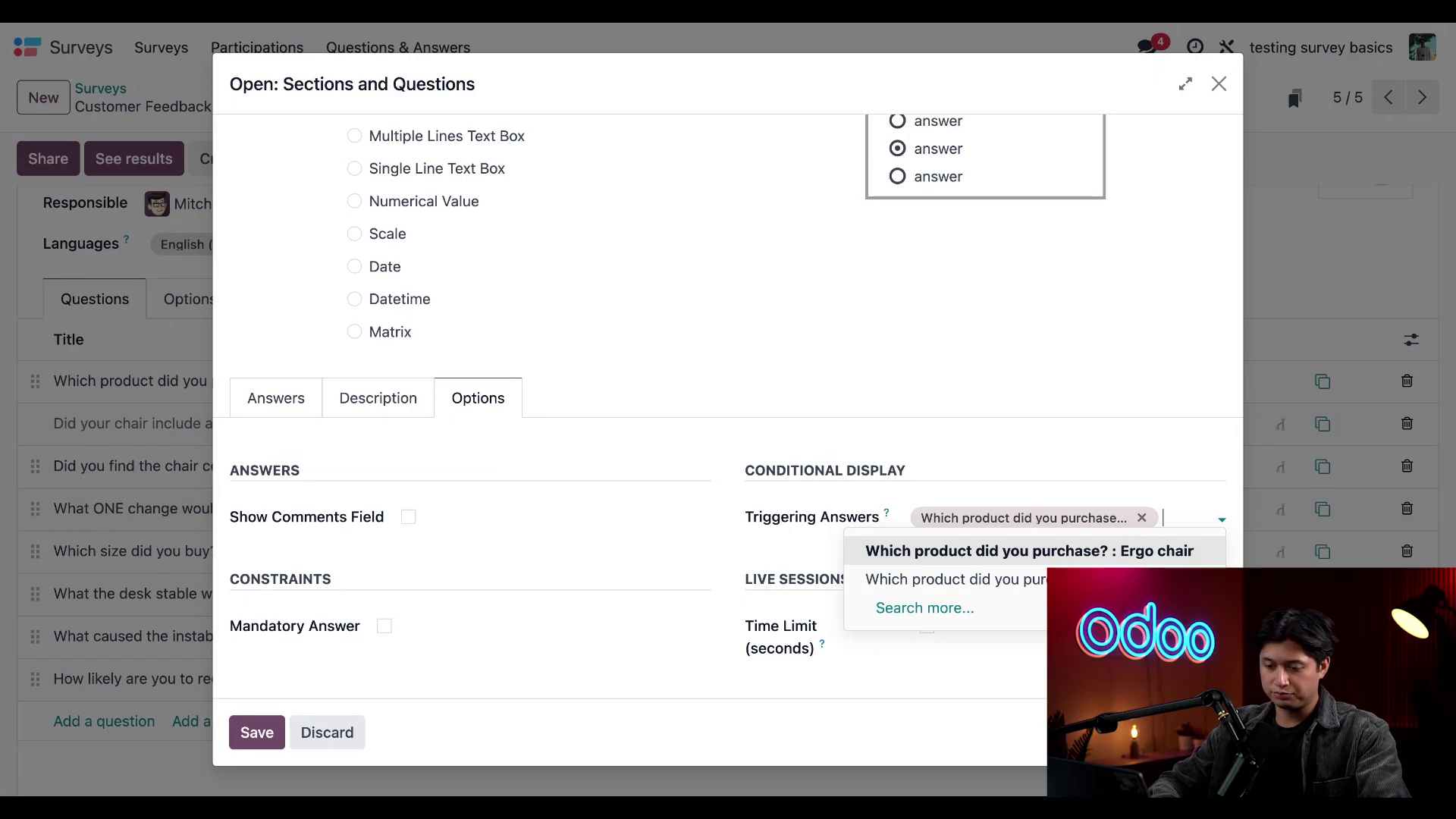
pyautogui.click(327, 732)
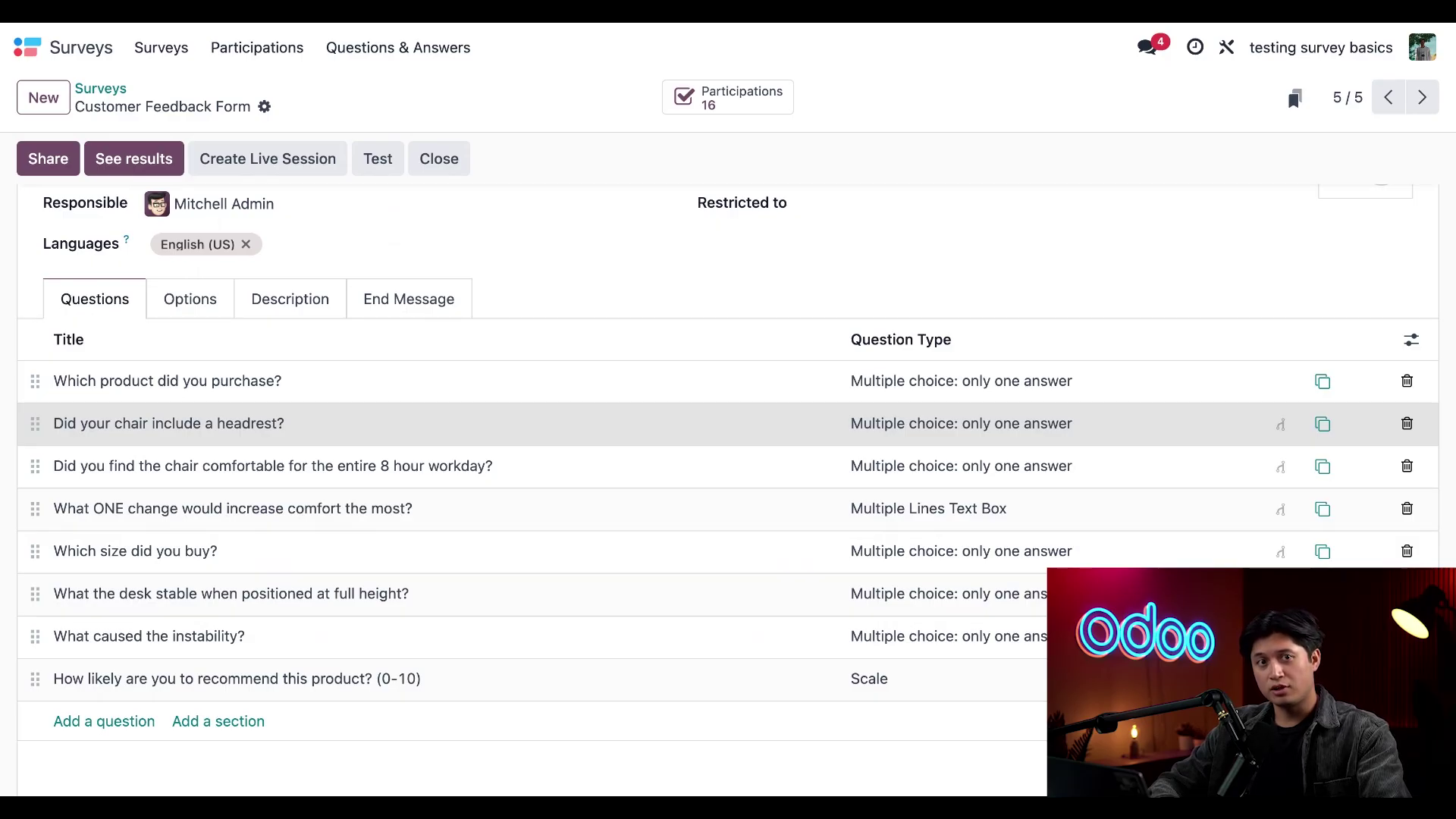
# - Launch a test run of the Customer Feedback Form and start answering it
pyautogui.scroll(3, 449, 514)
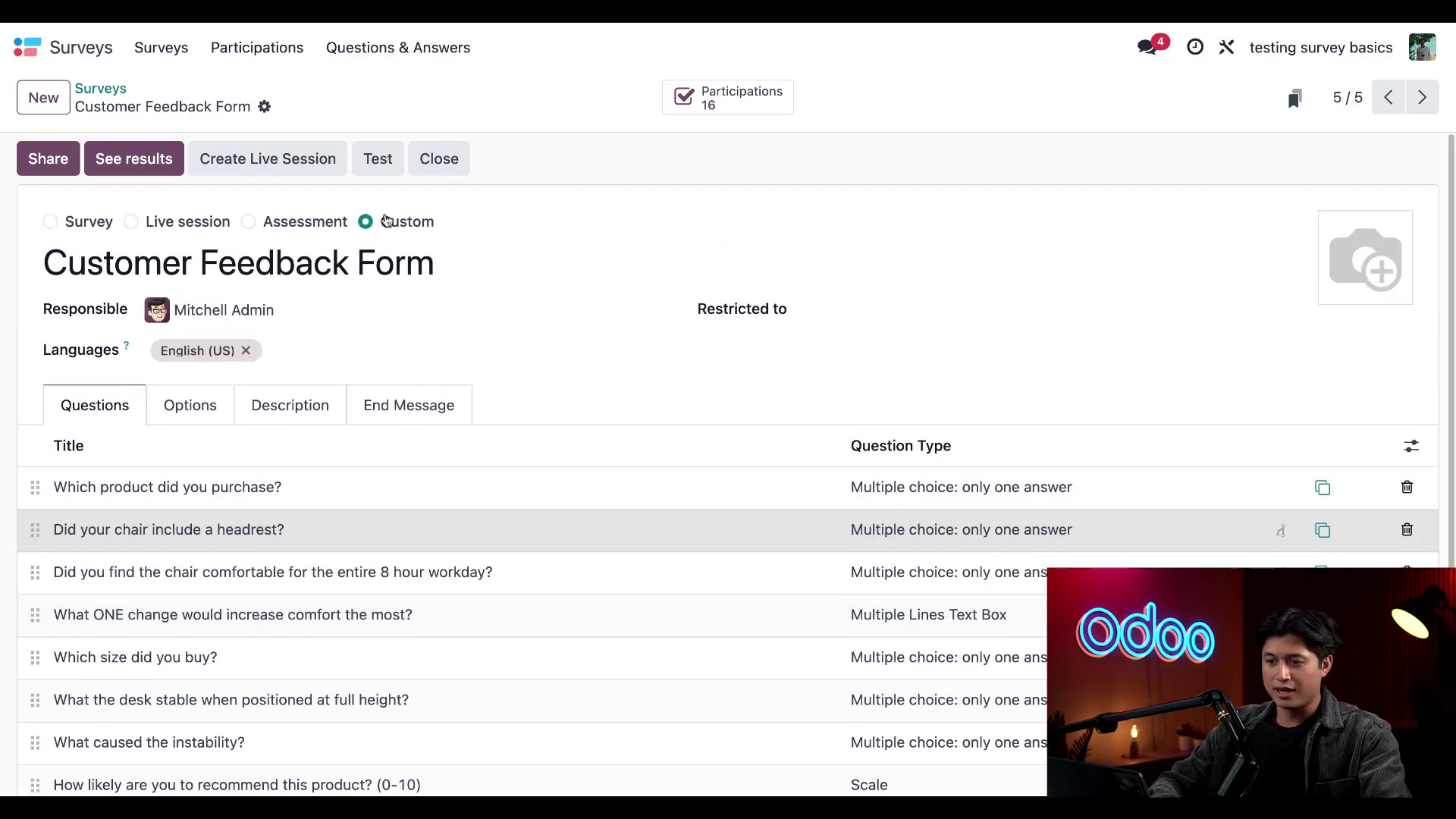
pyautogui.click(380, 161)
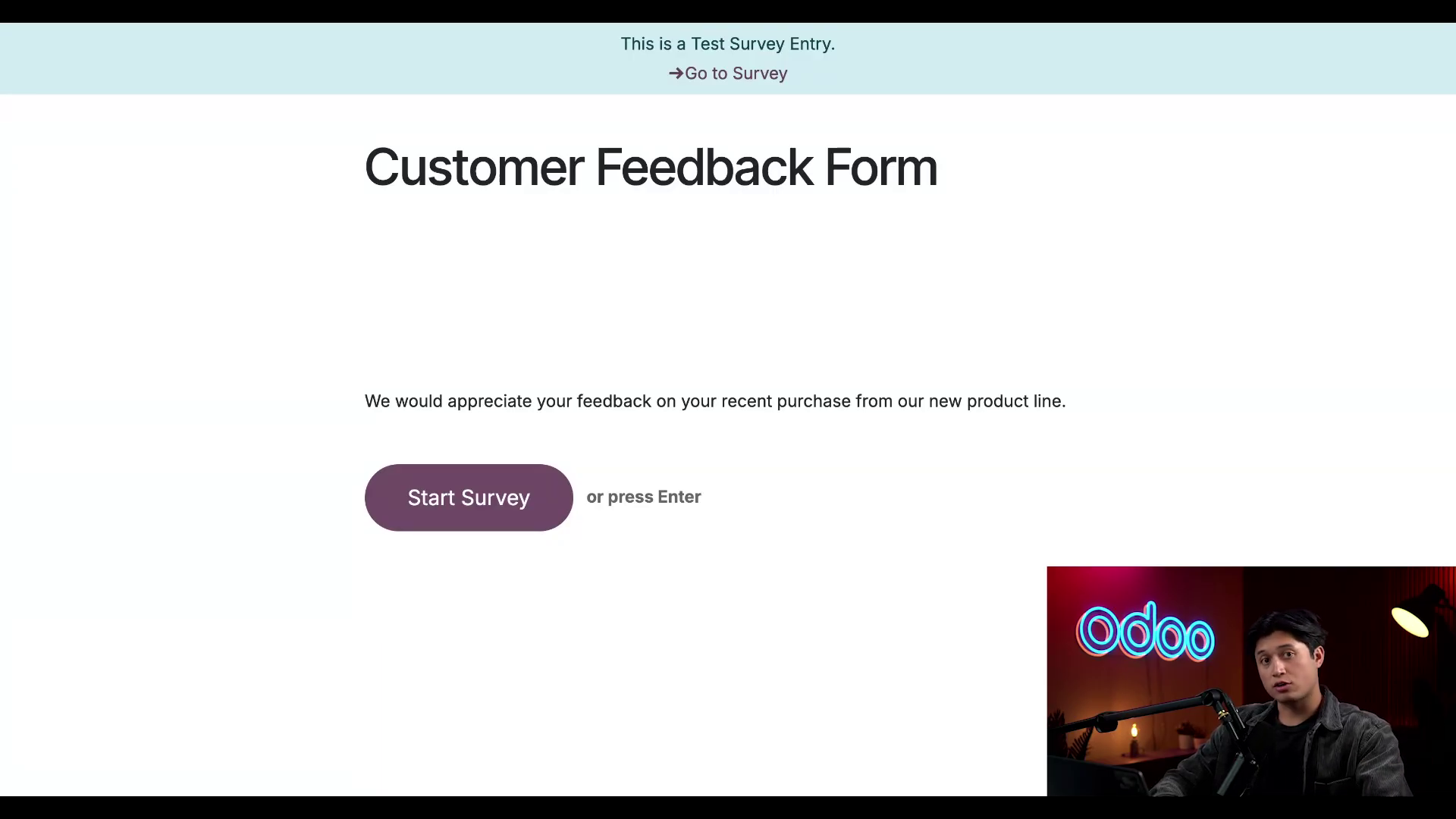
pyautogui.click(444, 512)
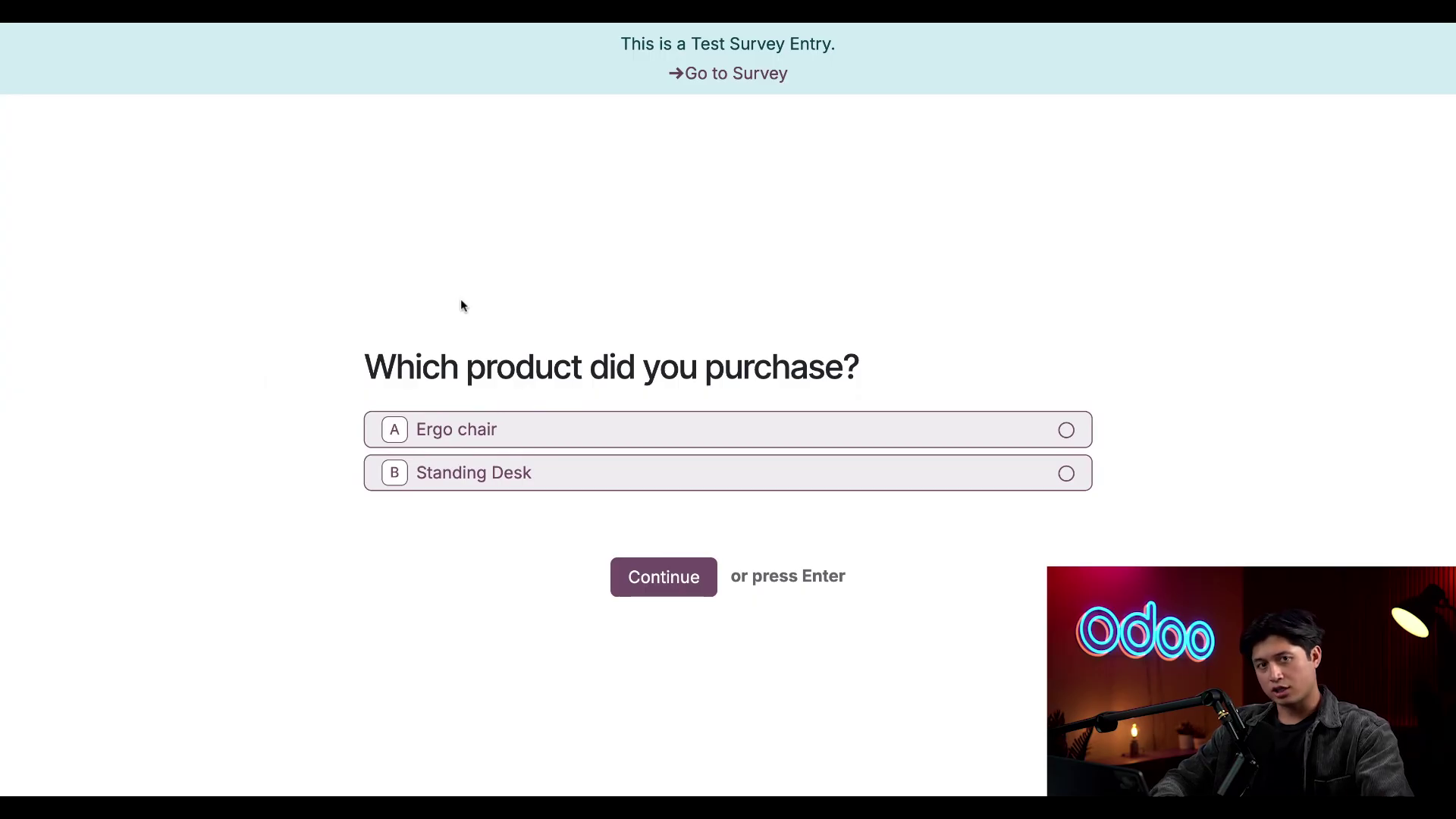
# - Answer Ergo chair as the product, No for headrest, and No for comfort
pyautogui.click(530, 427)
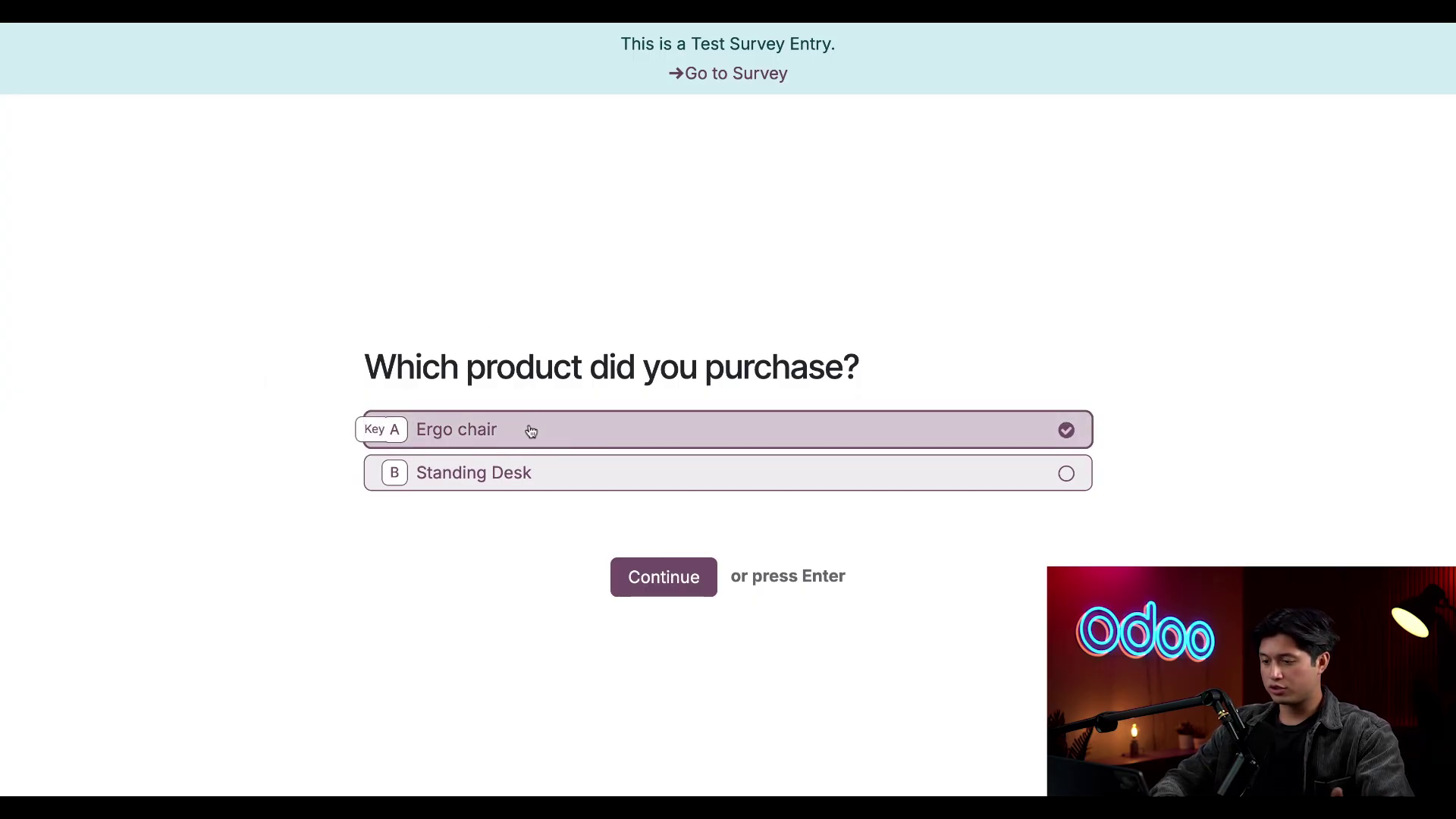
pyautogui.click(634, 585)
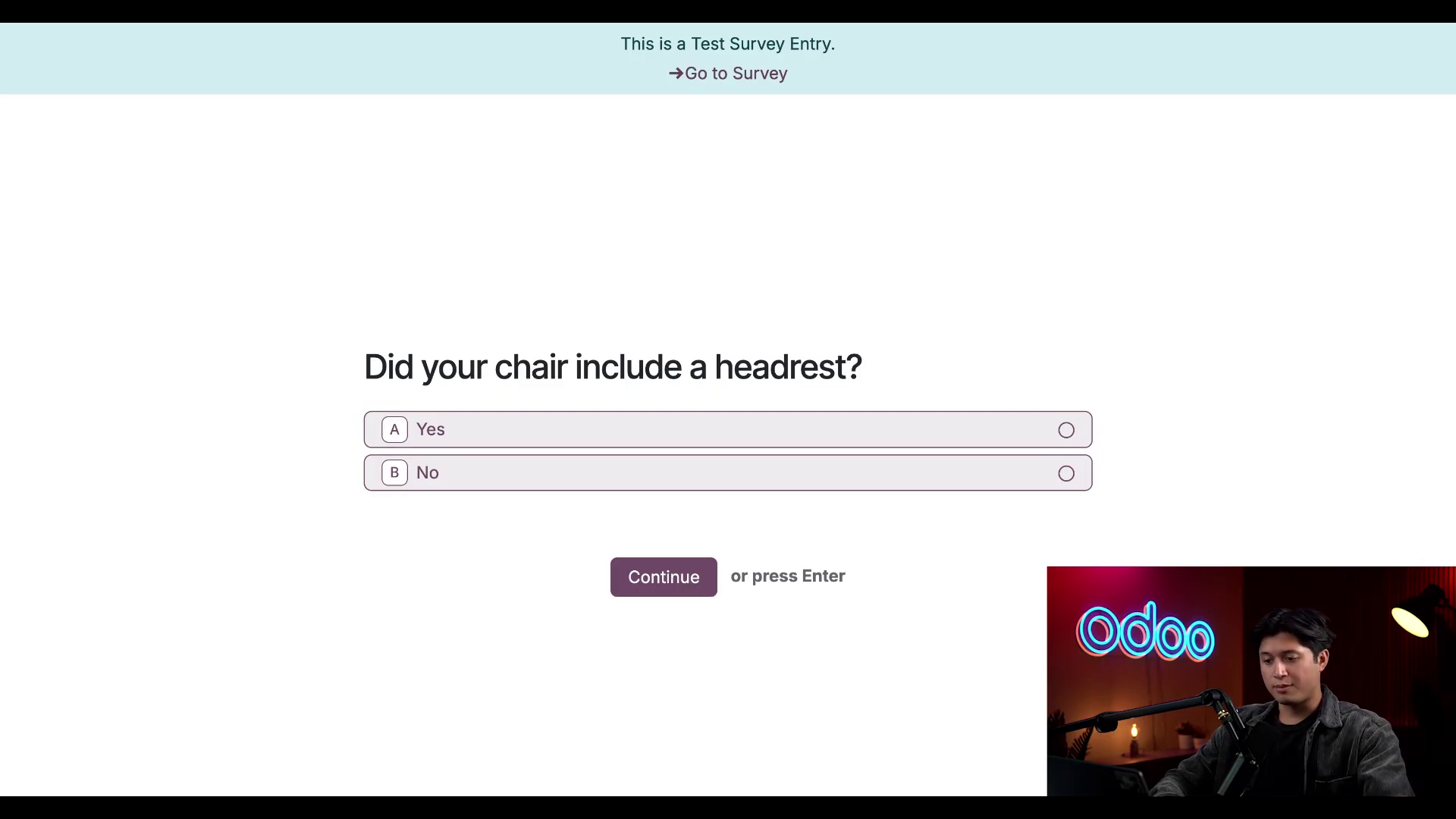
pyautogui.click(509, 483)
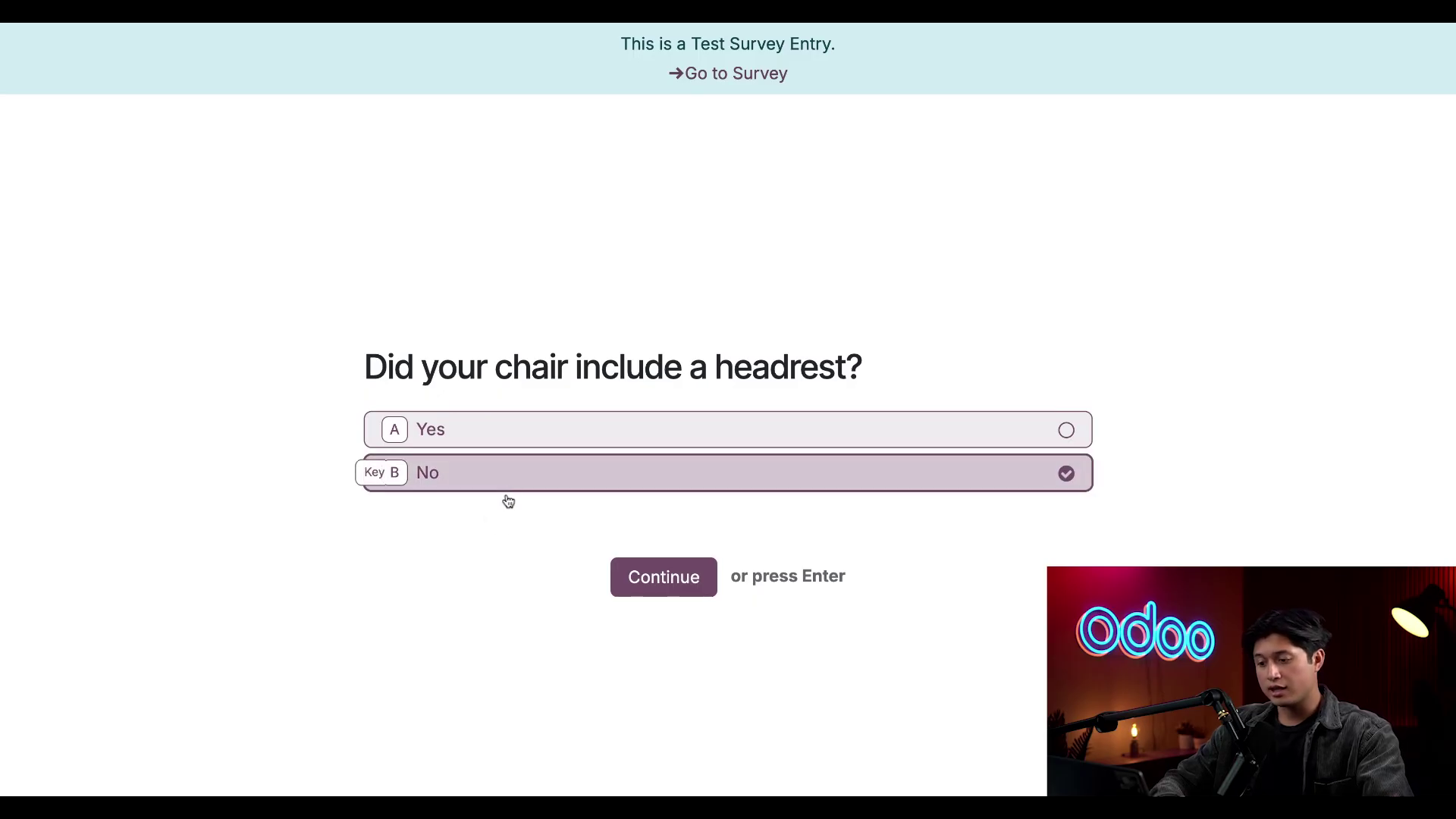
pyautogui.click(647, 593)
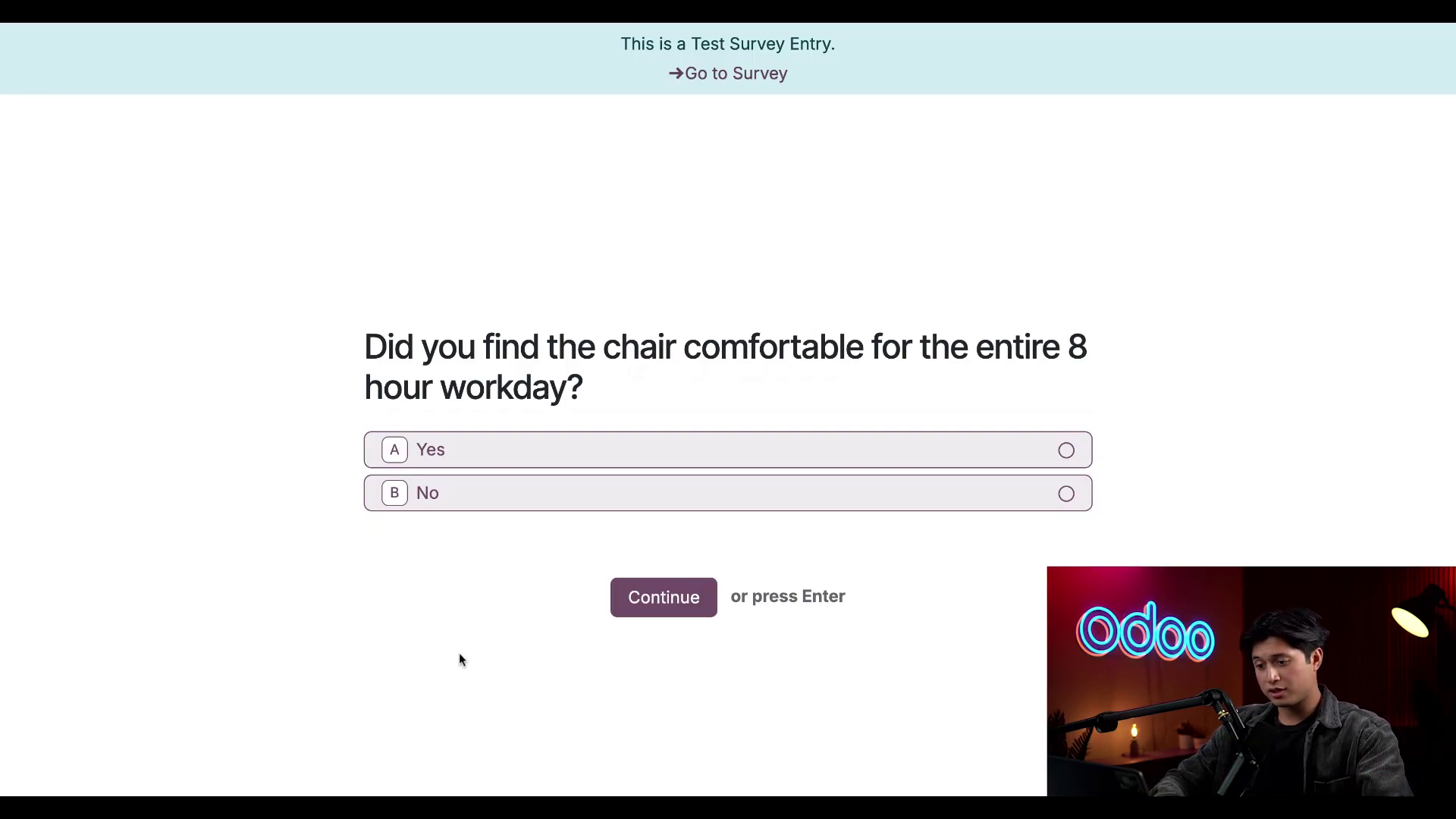
pyautogui.click(461, 503)
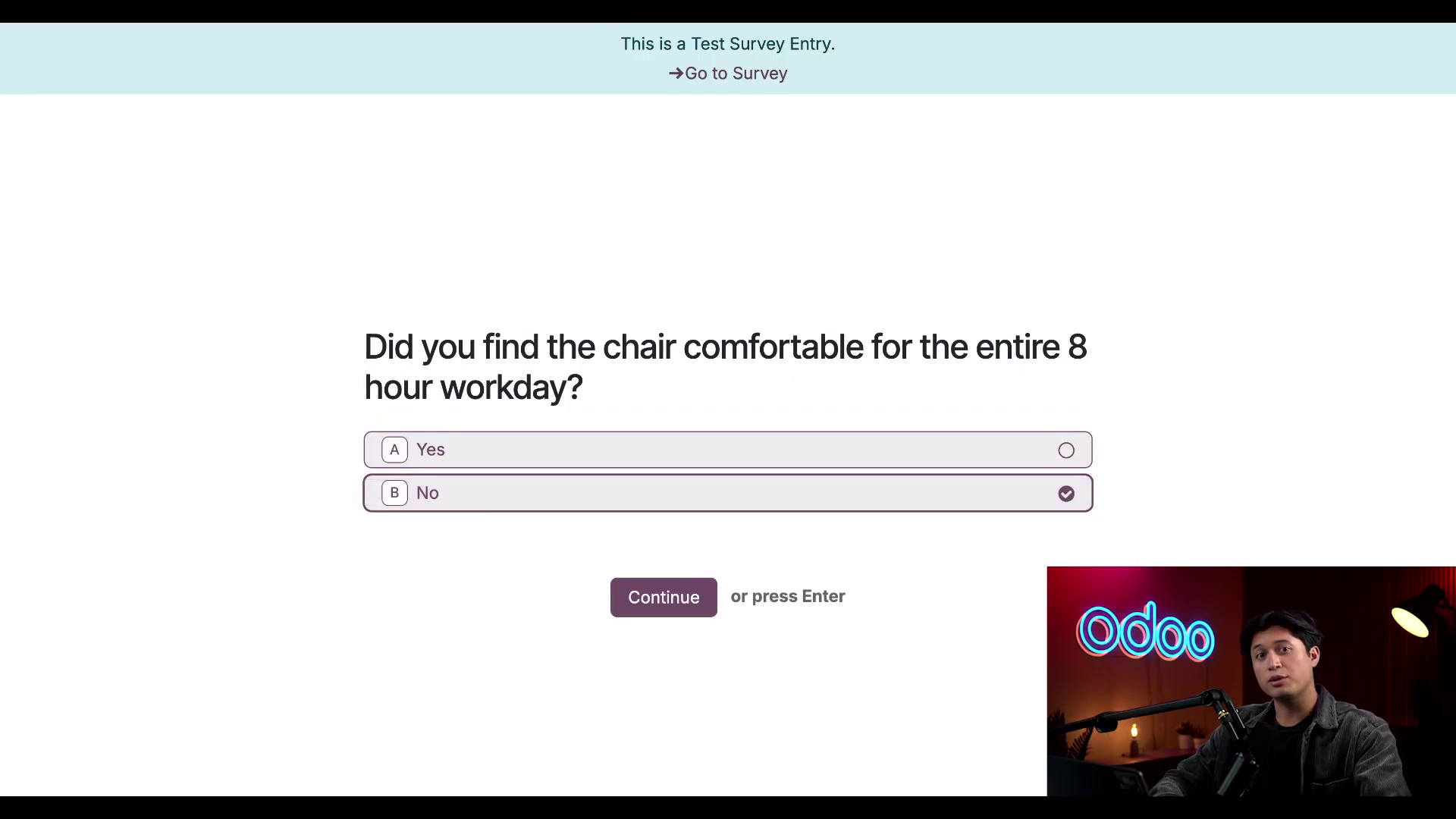
pyautogui.click(634, 596)
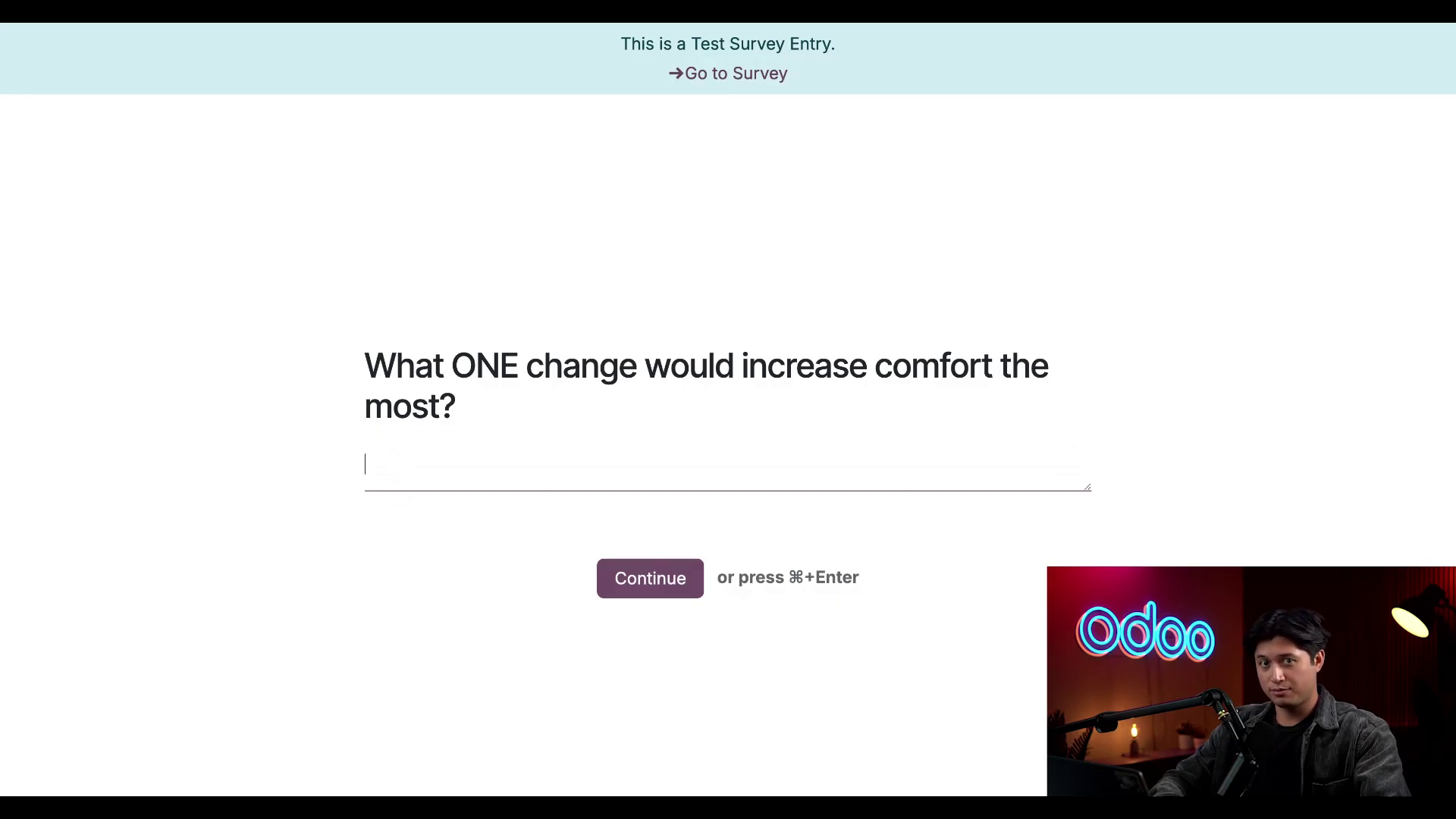
# - Enter 'very poor back support!' as the one change that would improve comfort
pyautogui.click(608, 482)
pyautogui.write('very poor')
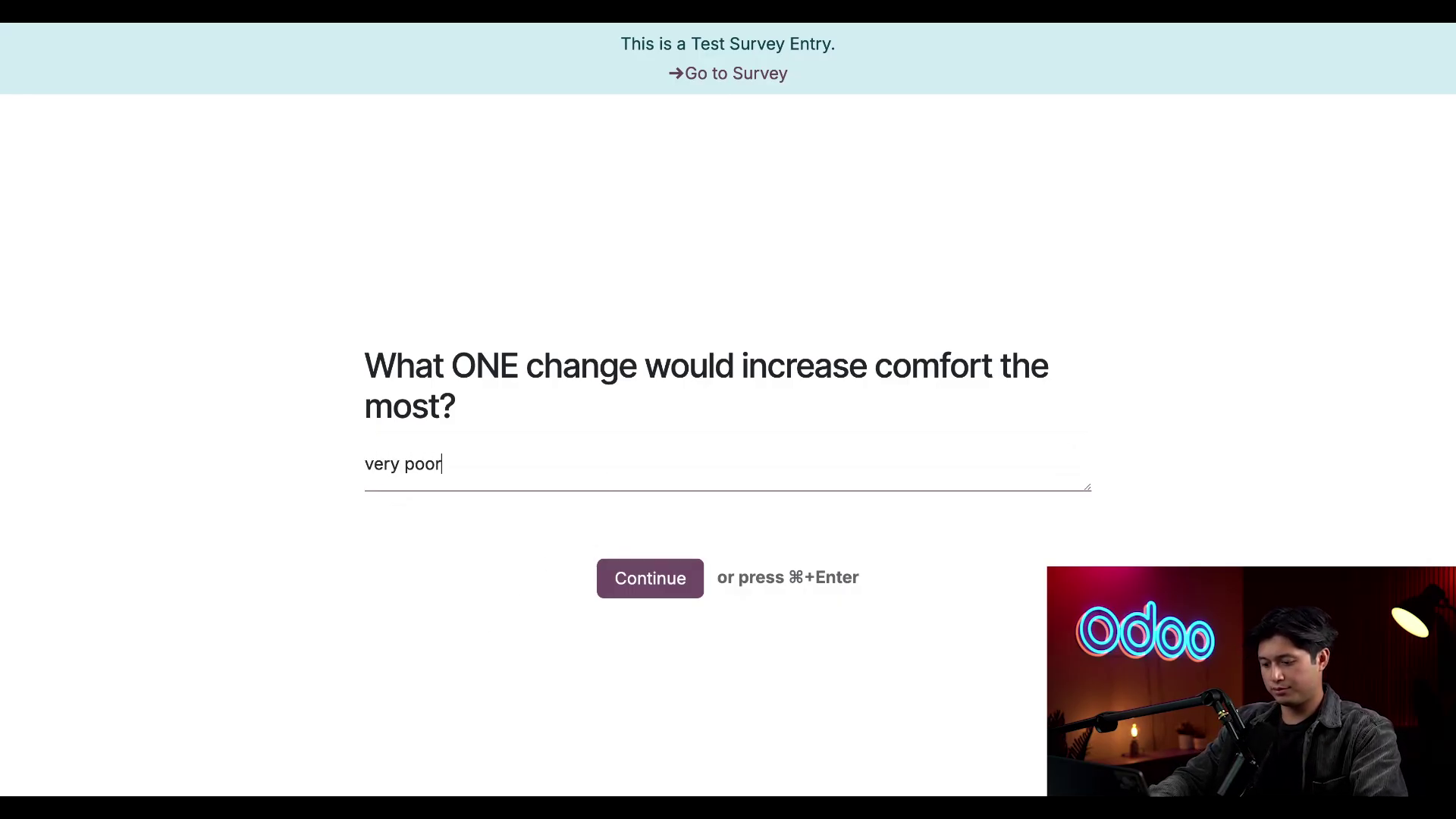
pyautogui.write(' back support')
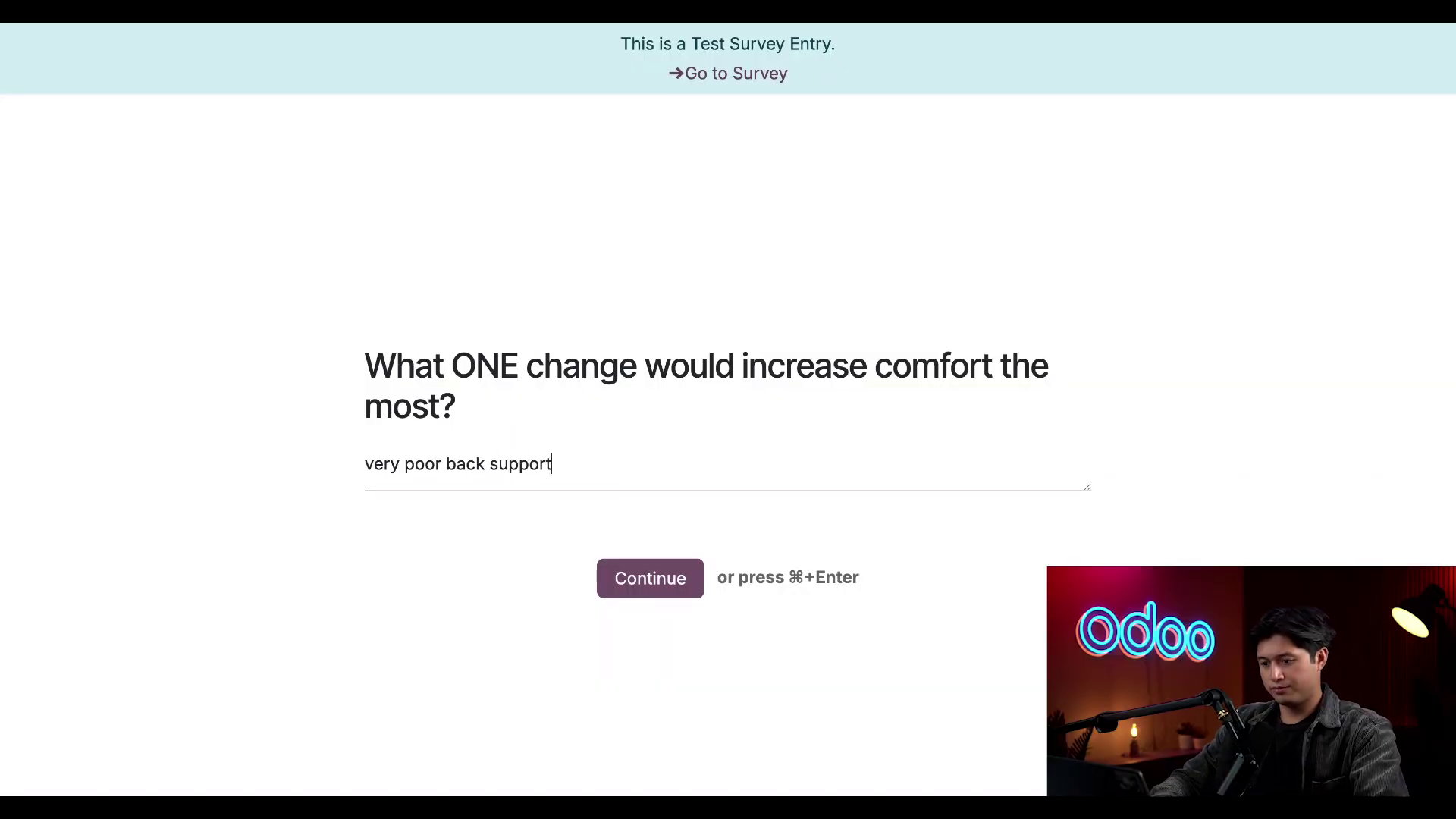
pyautogui.write('!')
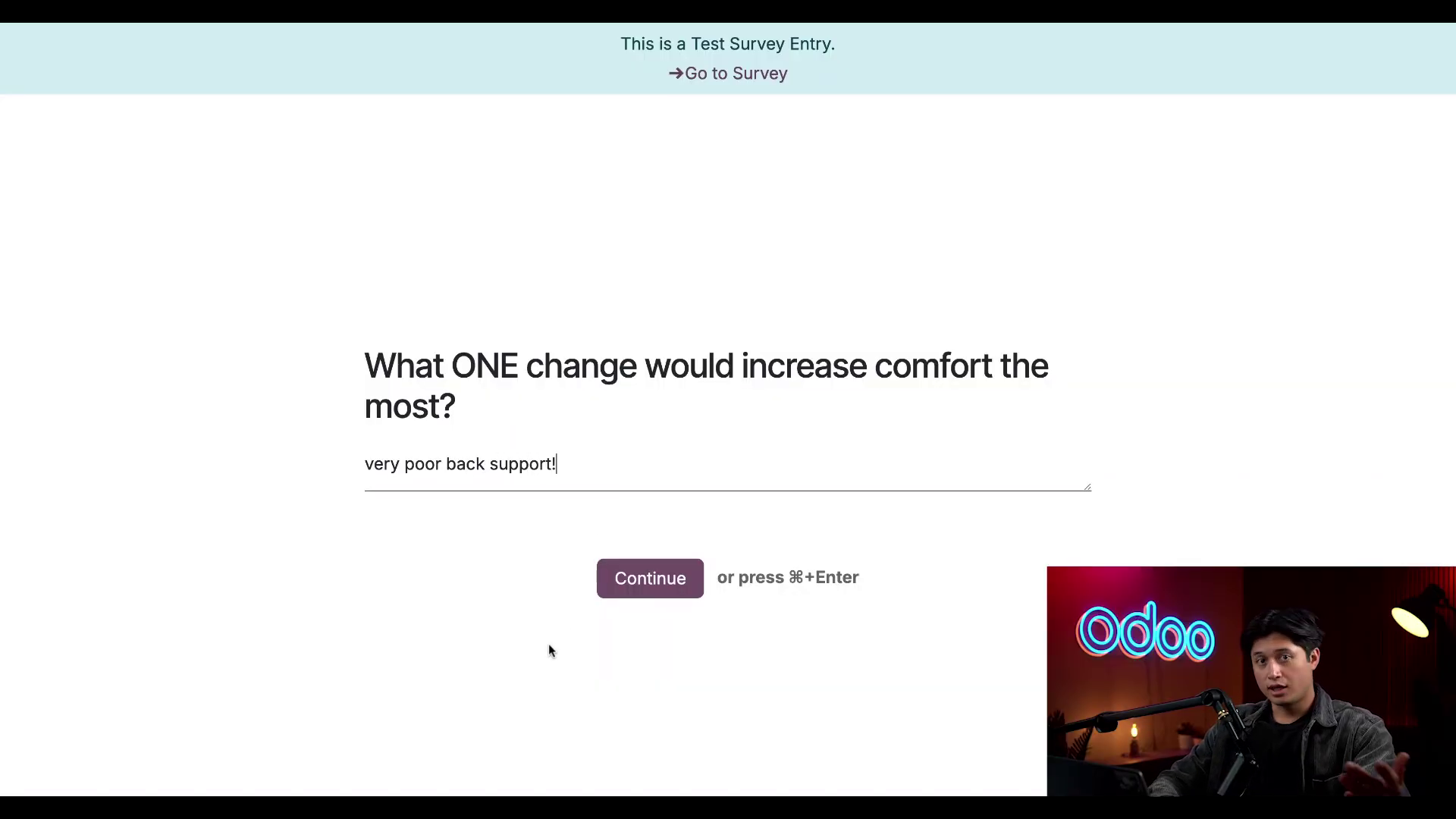
pyautogui.click(616, 583)
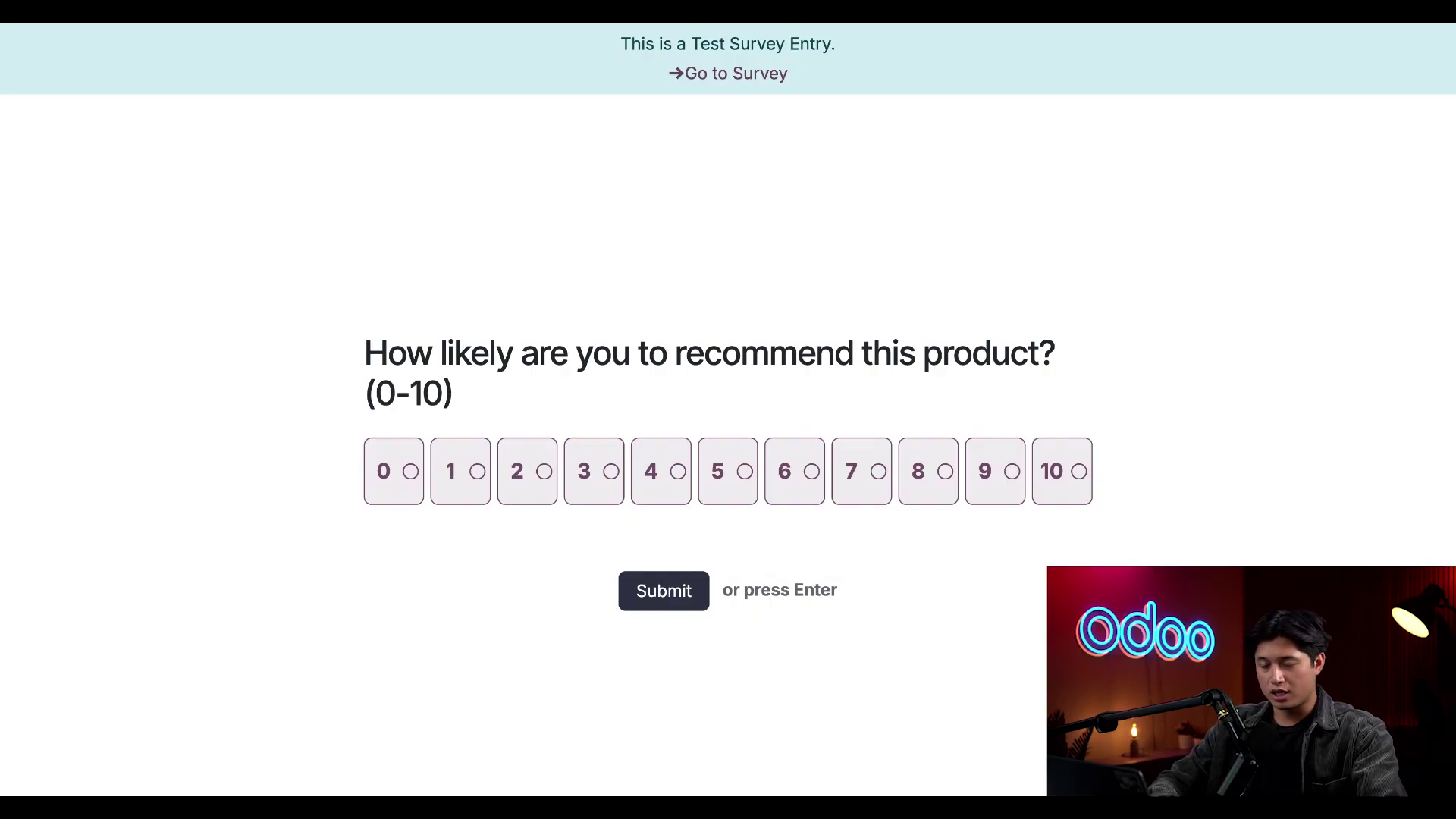
# - Give a recommendation score of 4 and submit the chair test run
pyautogui.click(657, 486)
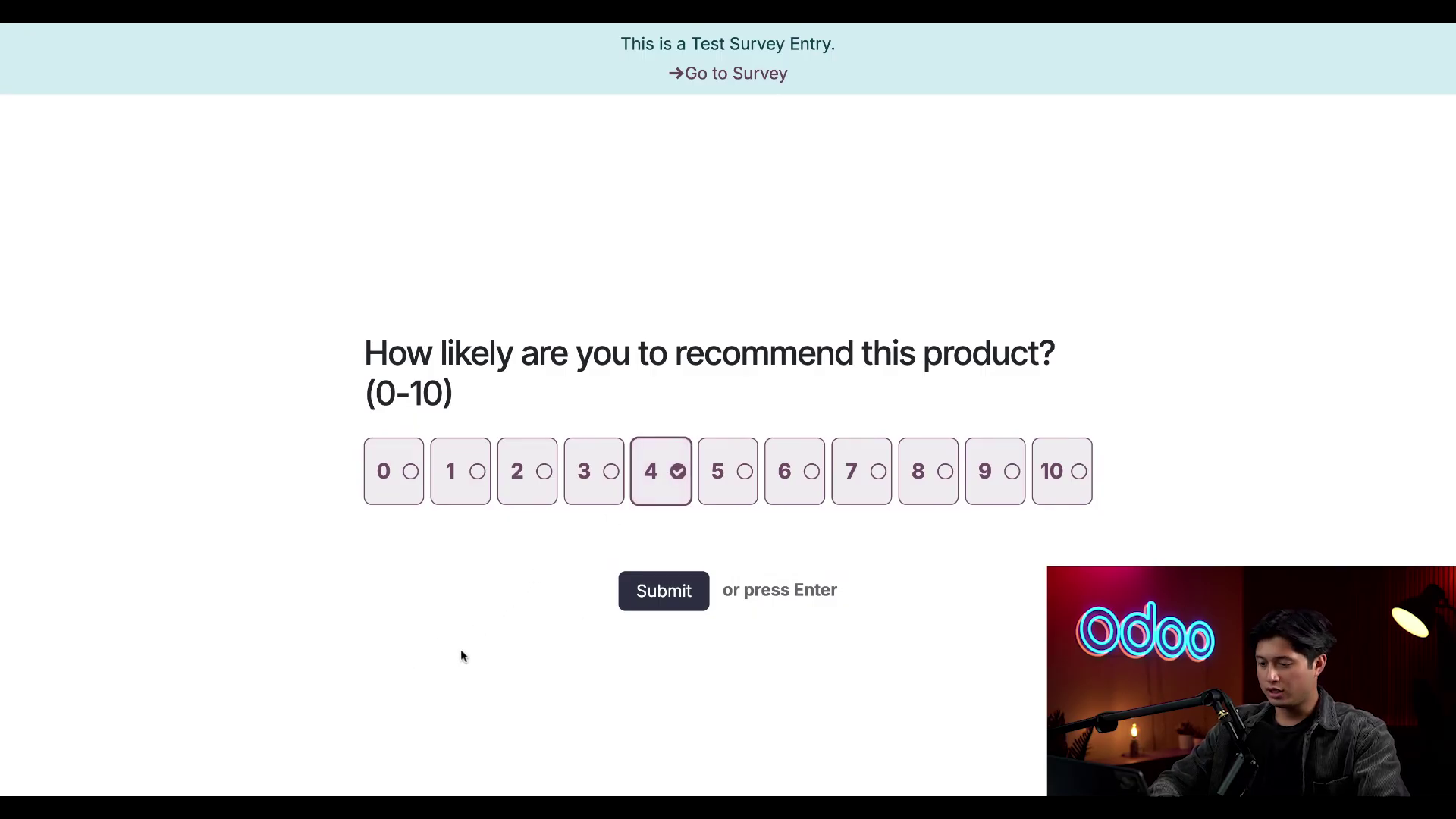
pyautogui.click(659, 607)
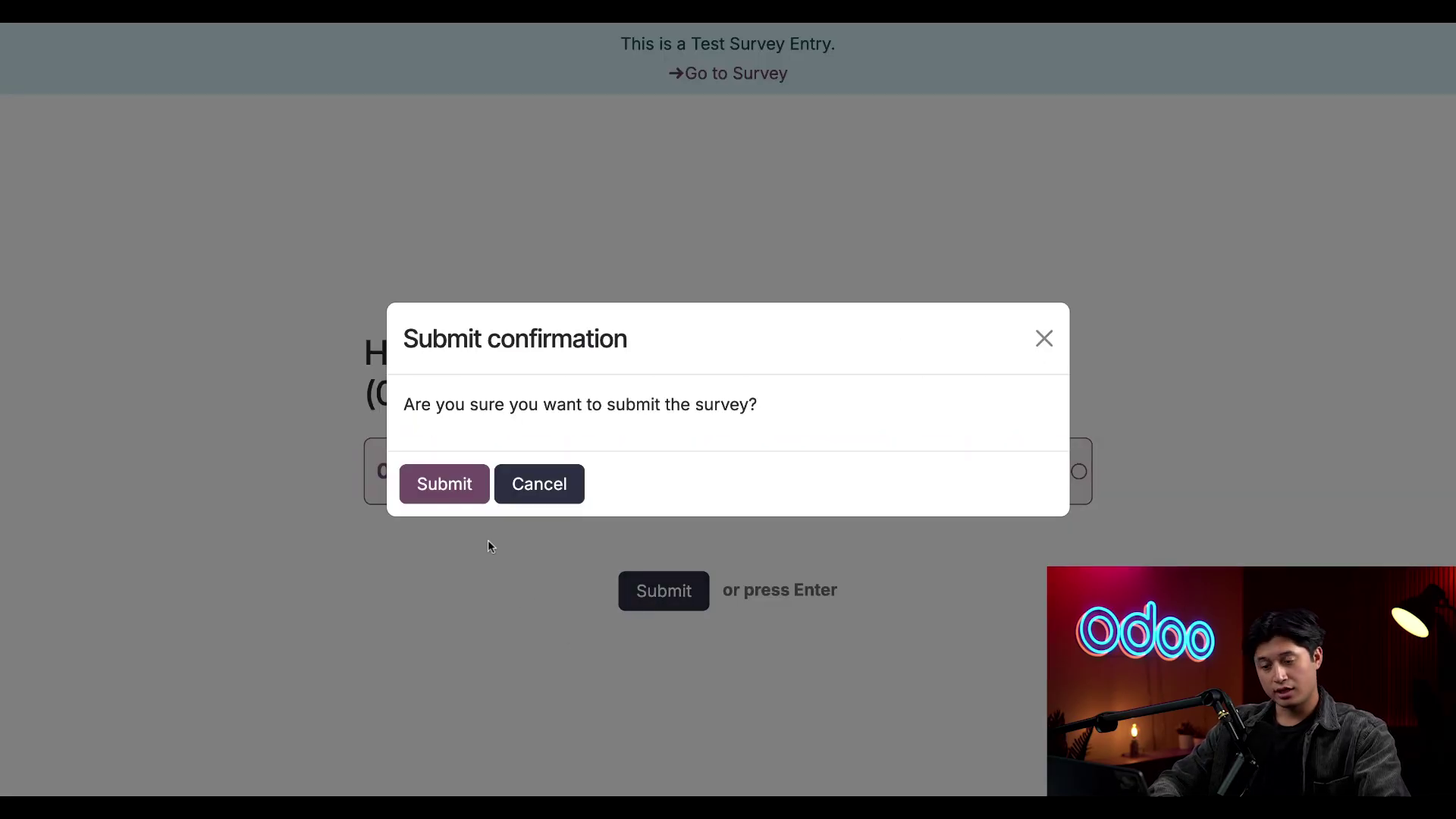
pyautogui.click(458, 492)
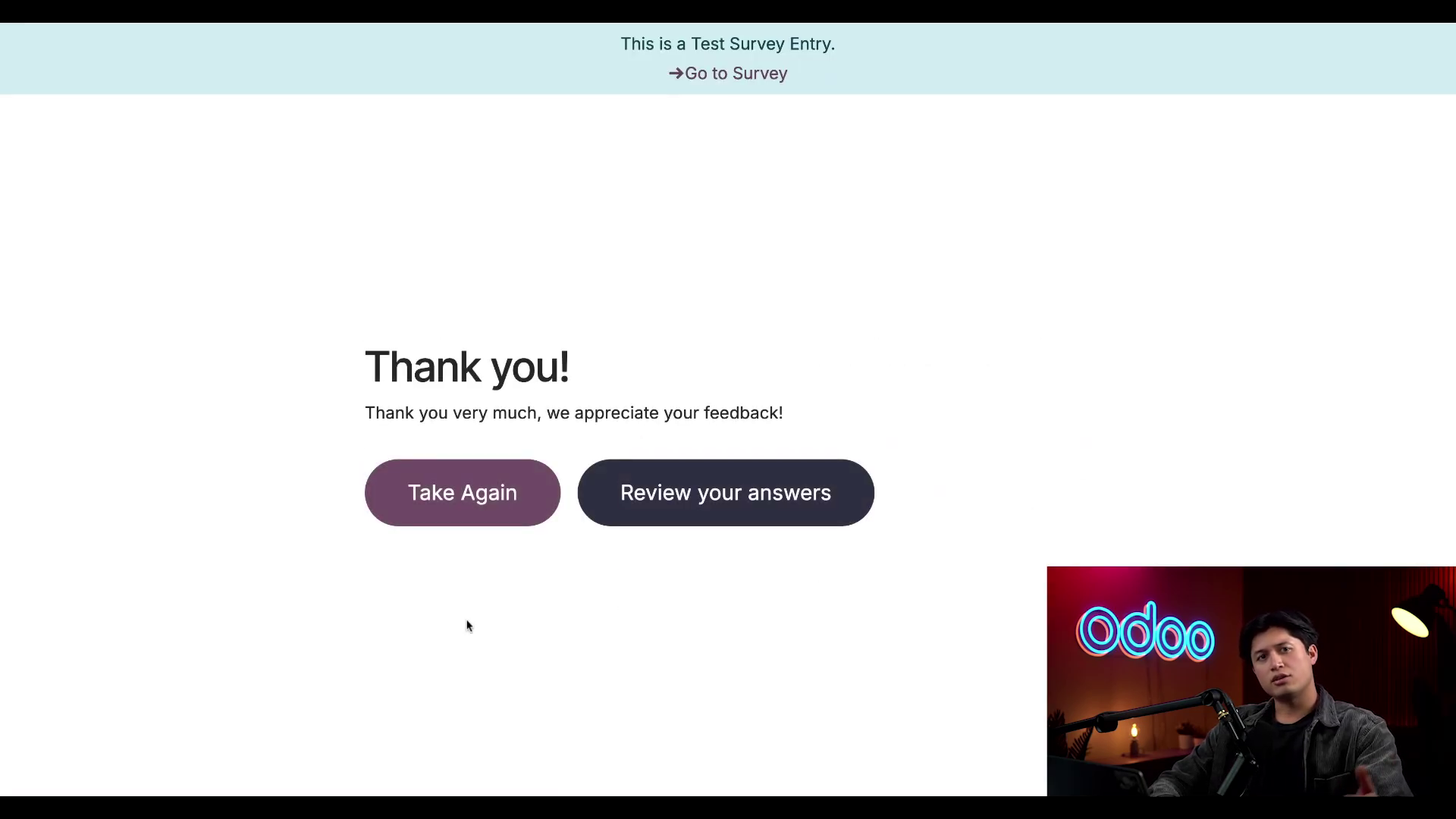
# - Restart the test and answer Standing Desk as the product with the 150 cm size
pyautogui.click(484, 501)
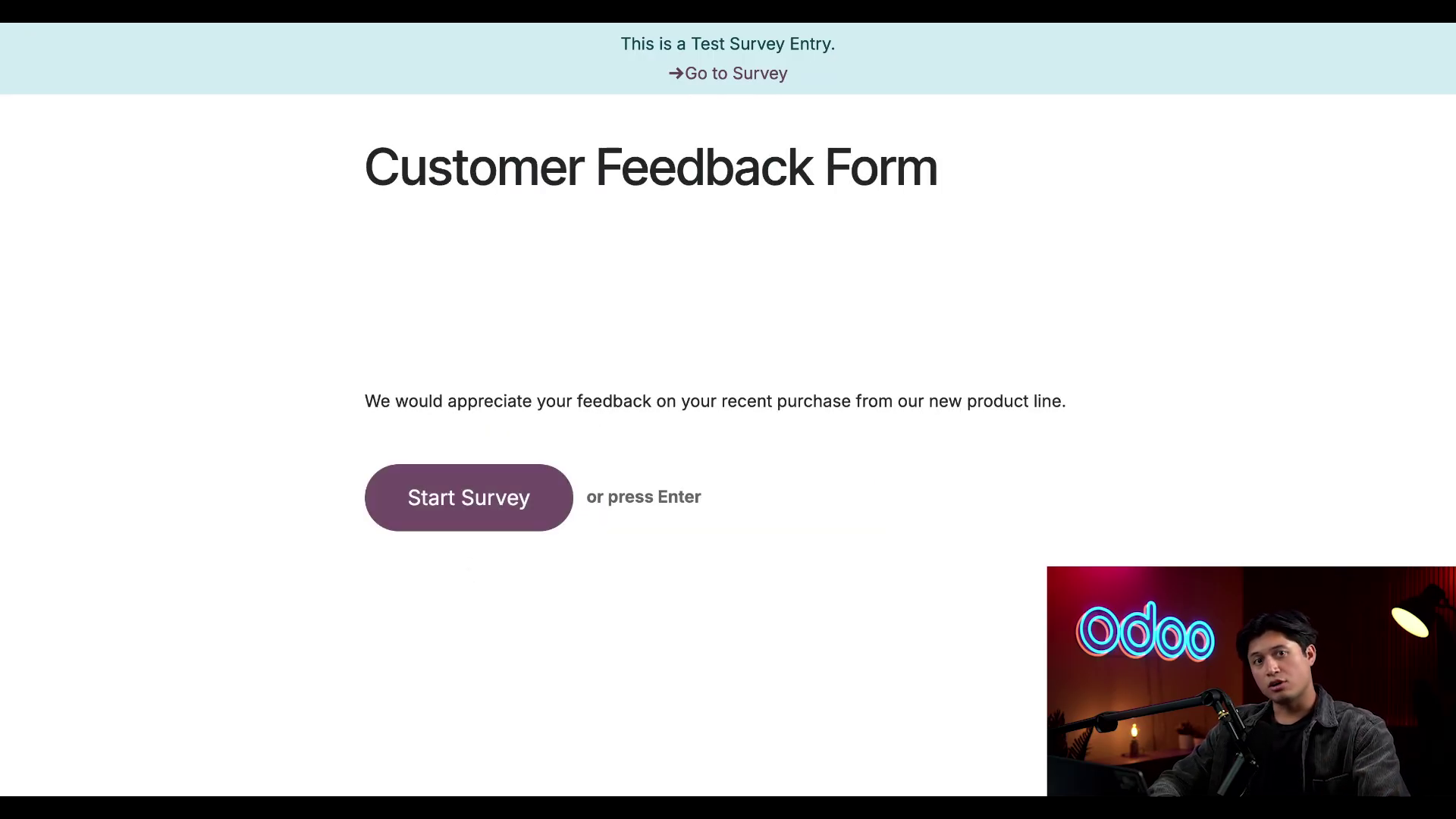
pyautogui.click(488, 497)
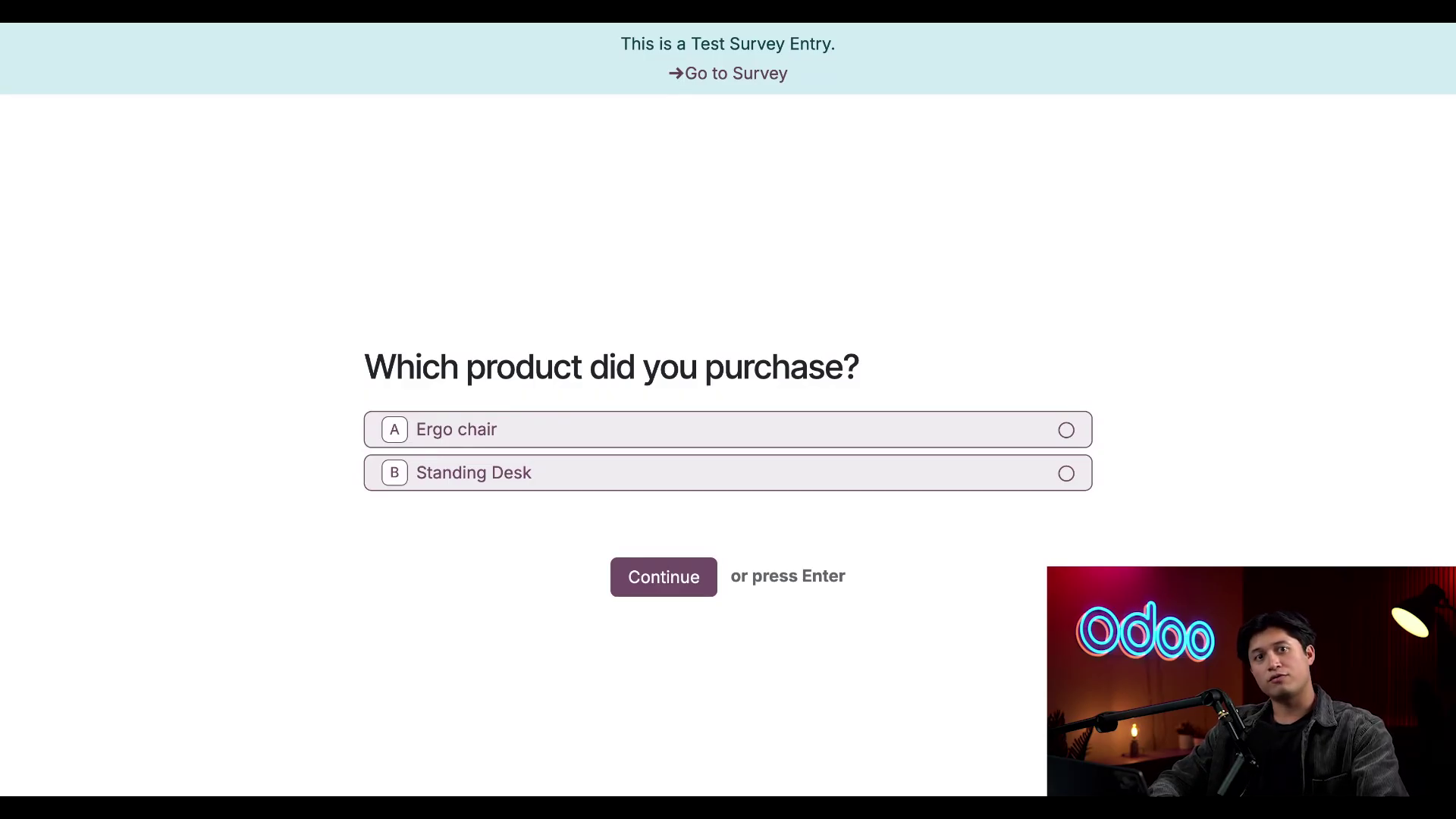
pyautogui.click(515, 489)
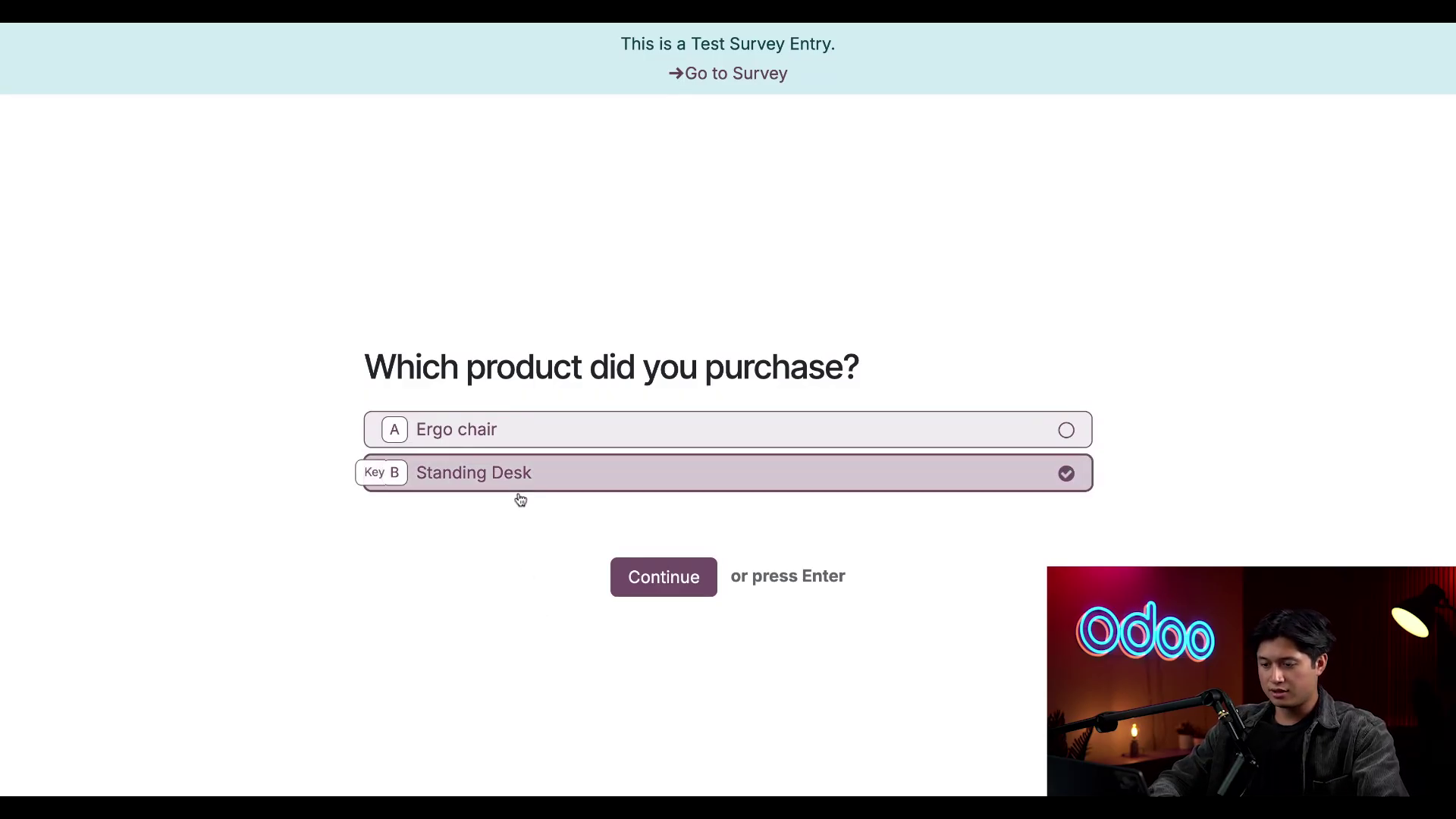
pyautogui.click(657, 580)
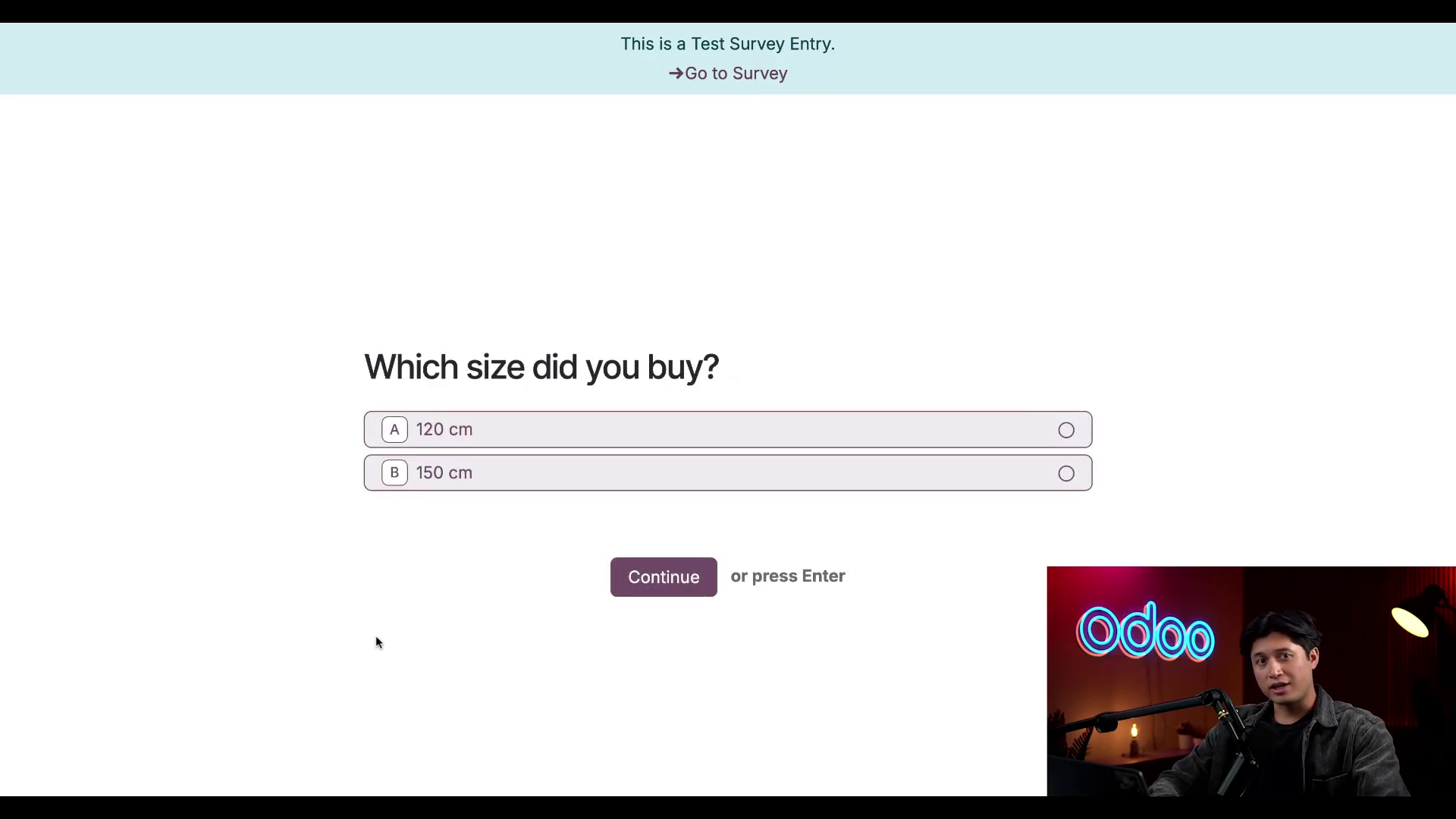
pyautogui.click(536, 479)
pyautogui.click(651, 578)
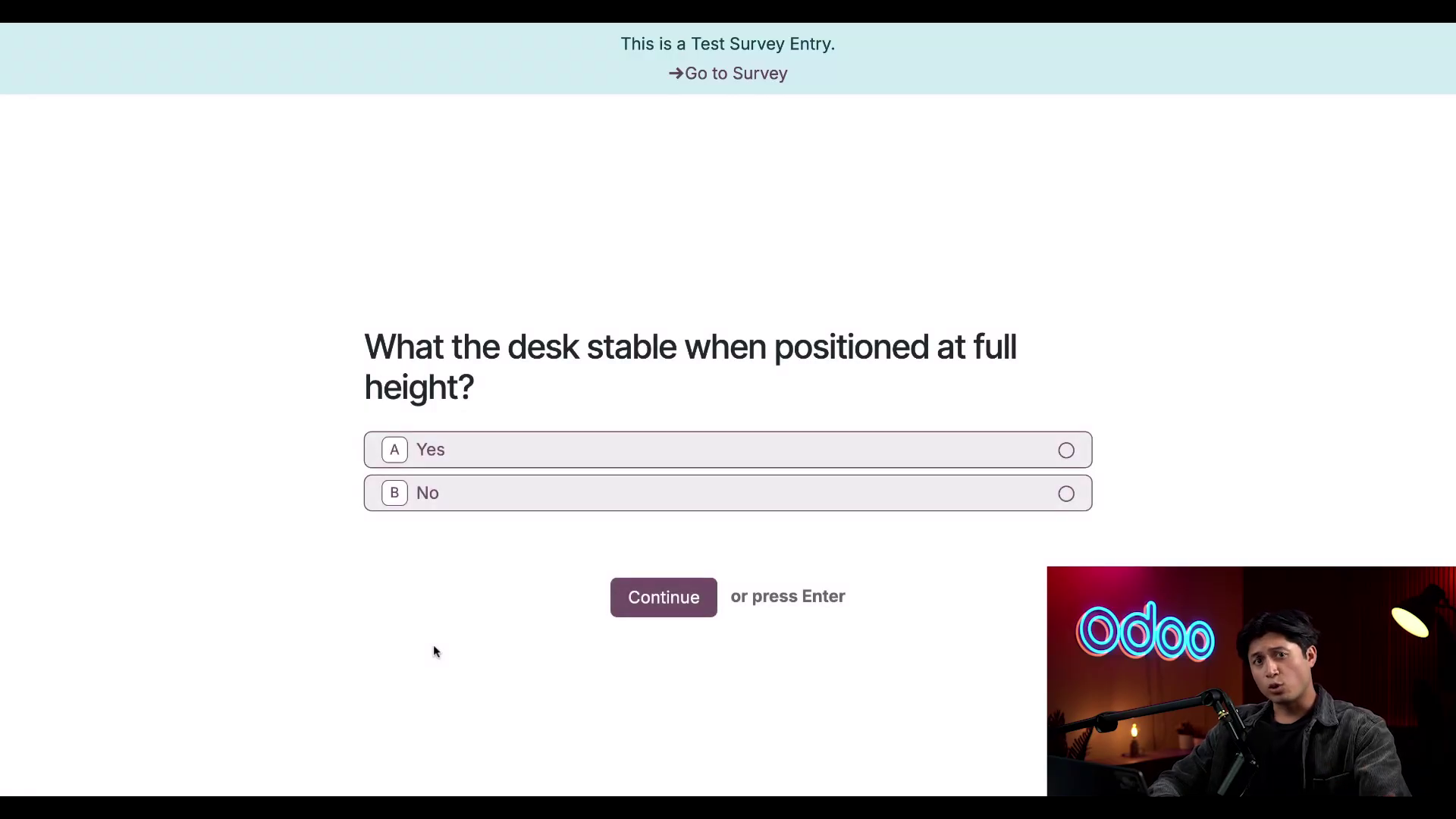
# - Answer No on desk stability and choose Wobble as the cause
pyautogui.click(499, 500)
pyautogui.click(664, 599)
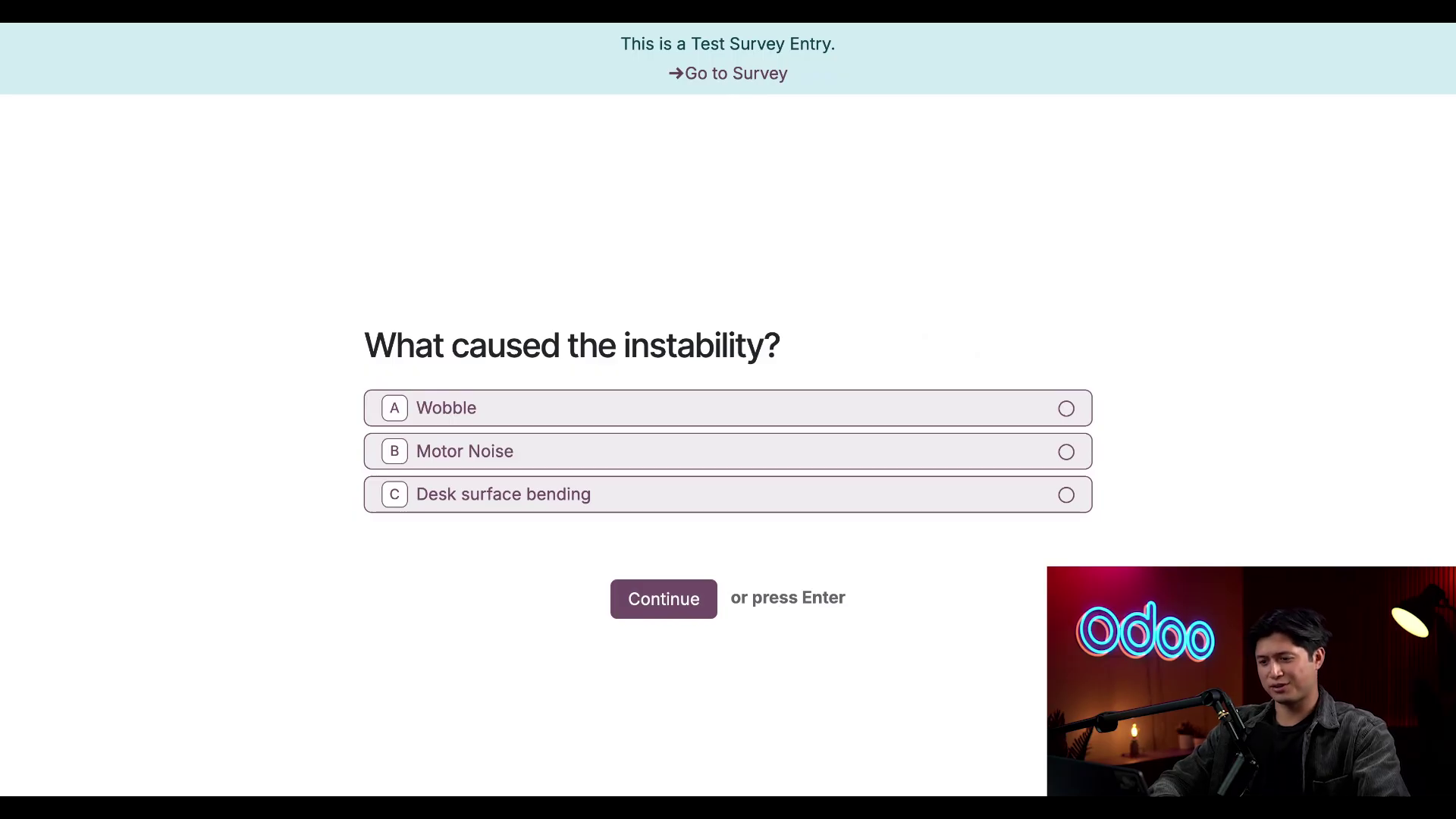
pyautogui.click(491, 407)
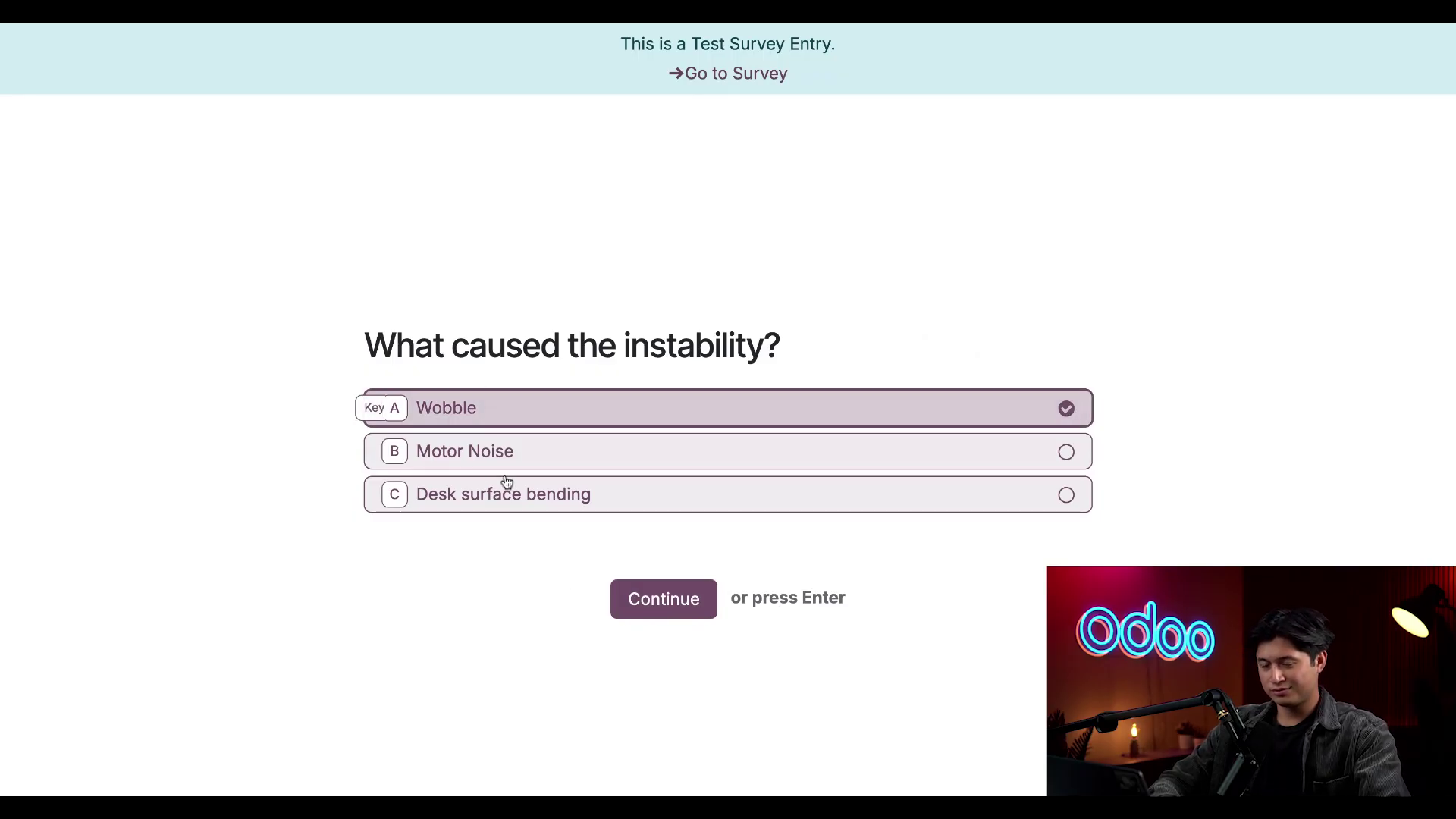
pyautogui.click(699, 601)
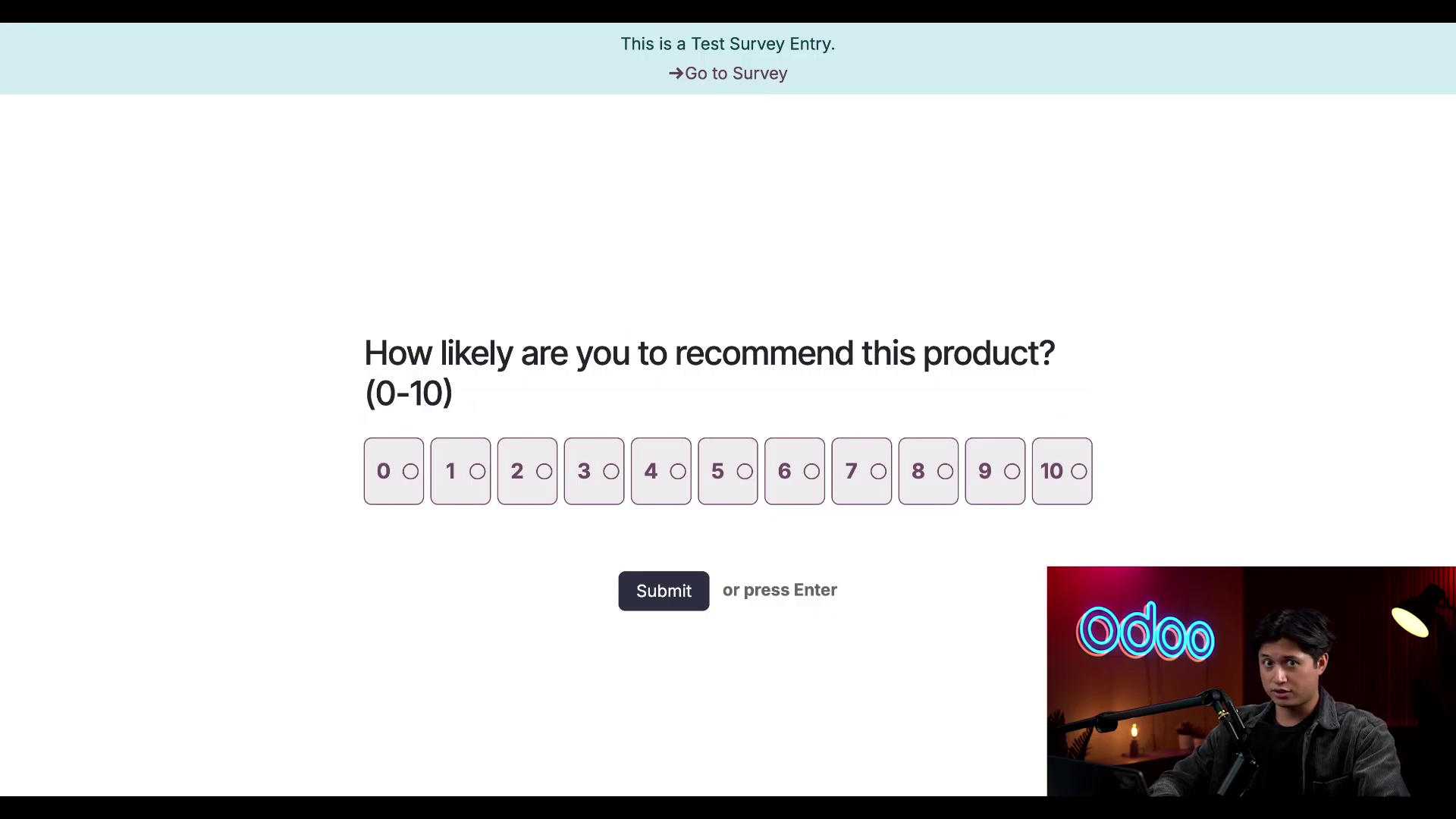
# - Give a recommendation score of 1 and submit the desk test run
pyautogui.click(452, 492)
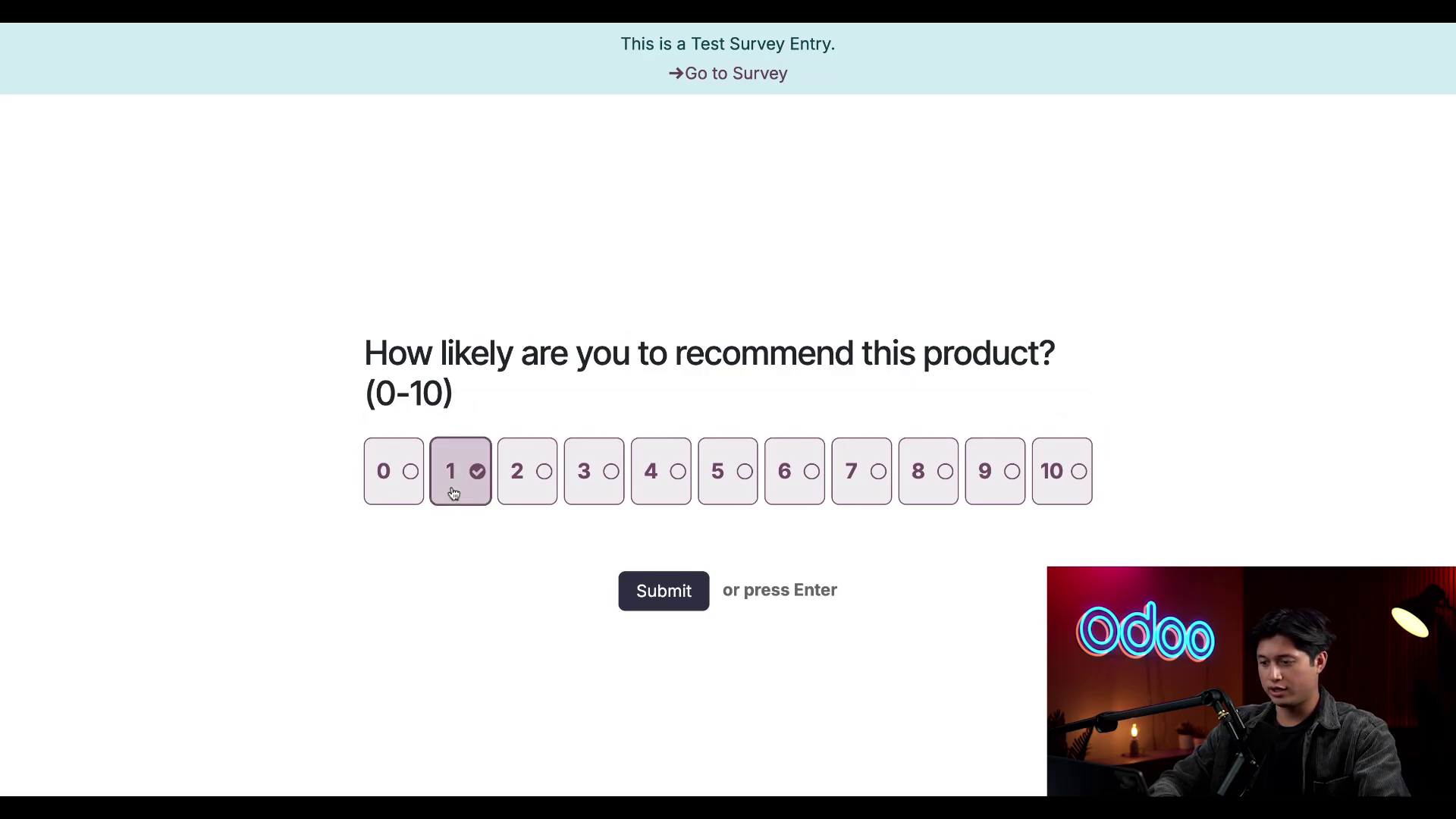
pyautogui.click(662, 597)
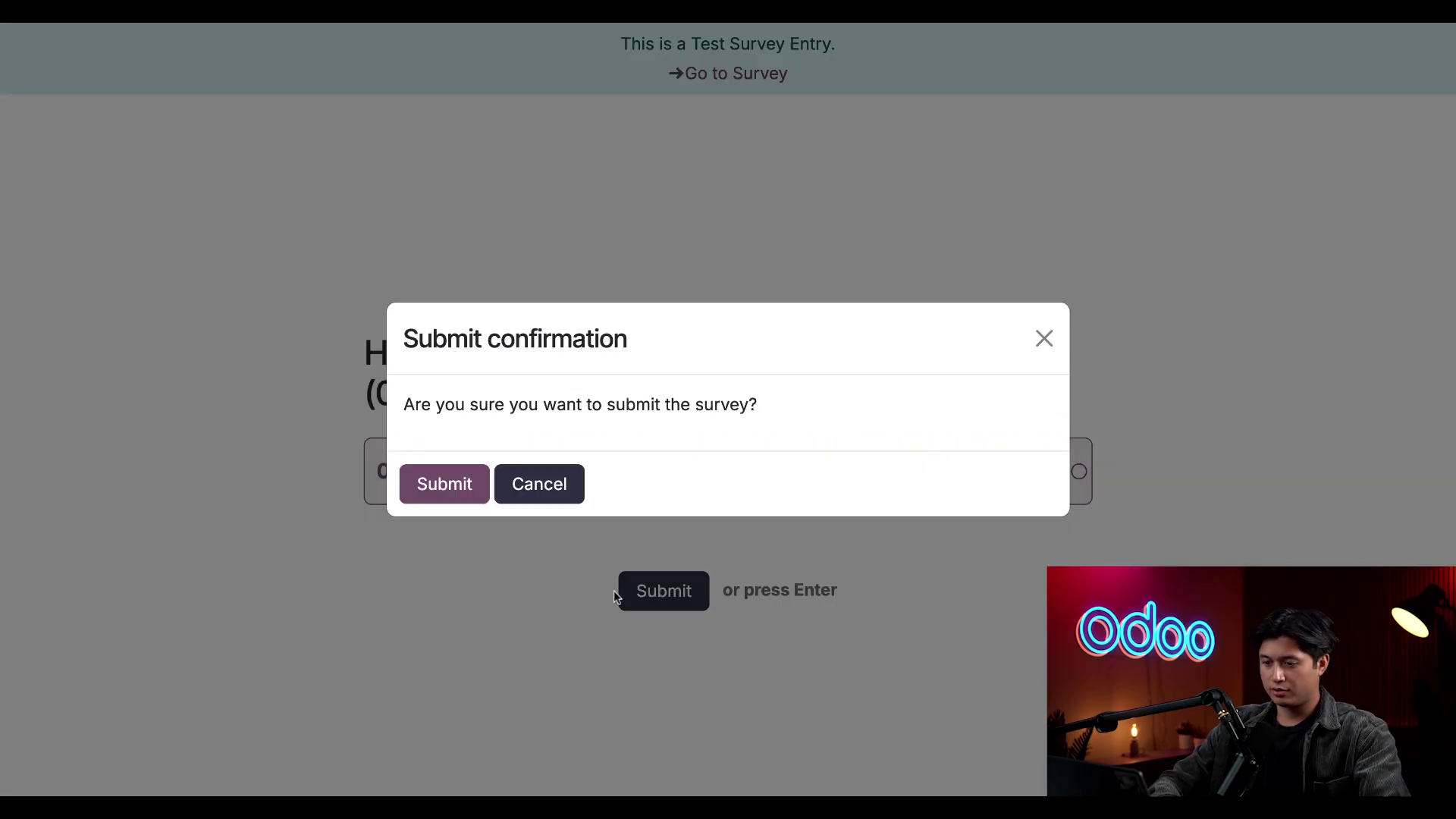
pyautogui.click(461, 494)
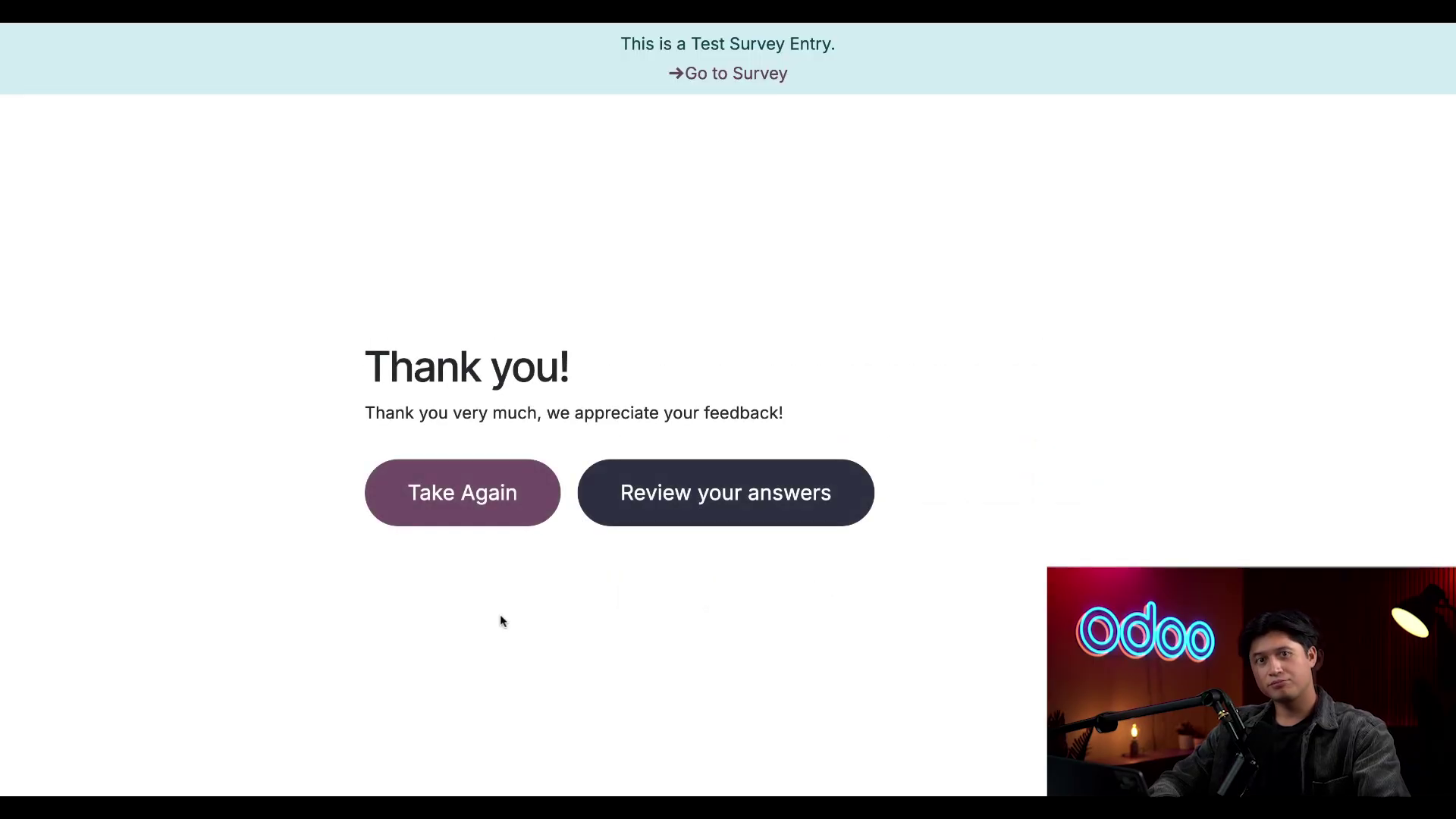